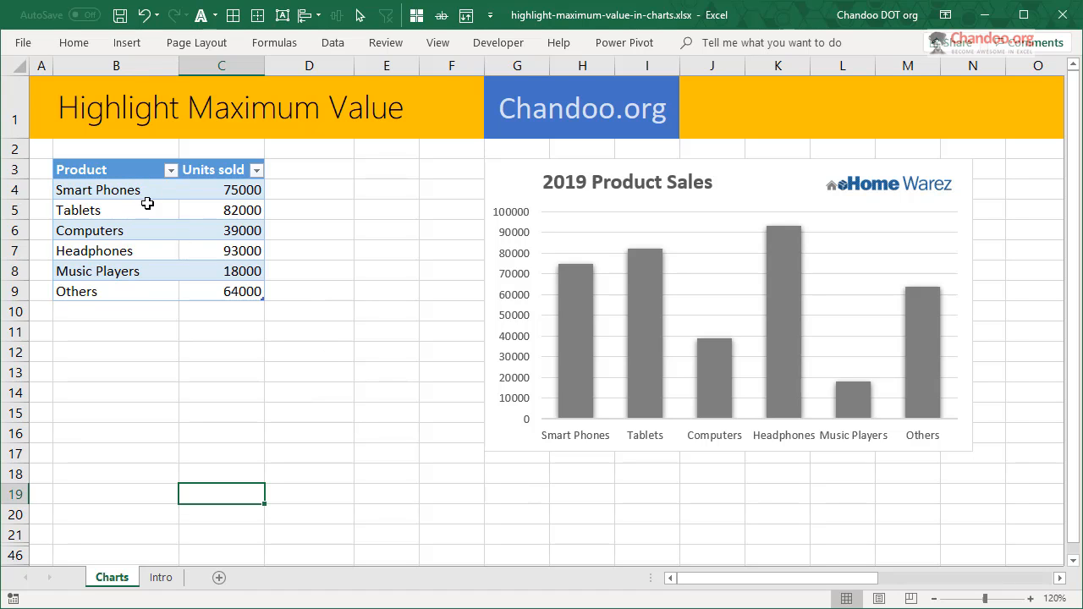
- Select the product sales table and view the available column and bar chart types
left_click_drag(120, 170, 121, 212)
left_click_drag(224, 292, 256, 283)
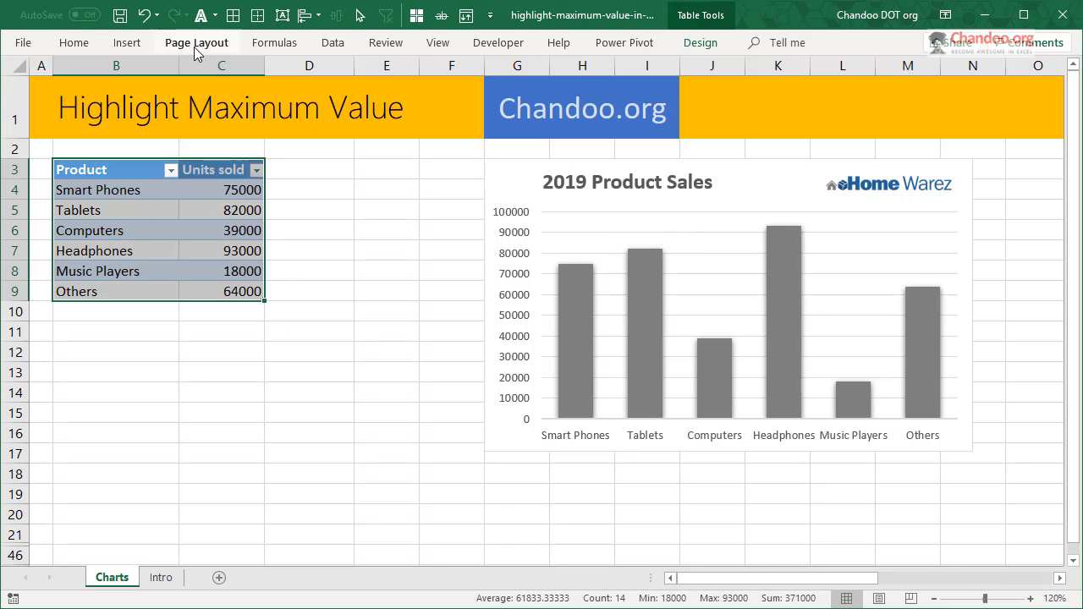
left_click(132, 43)
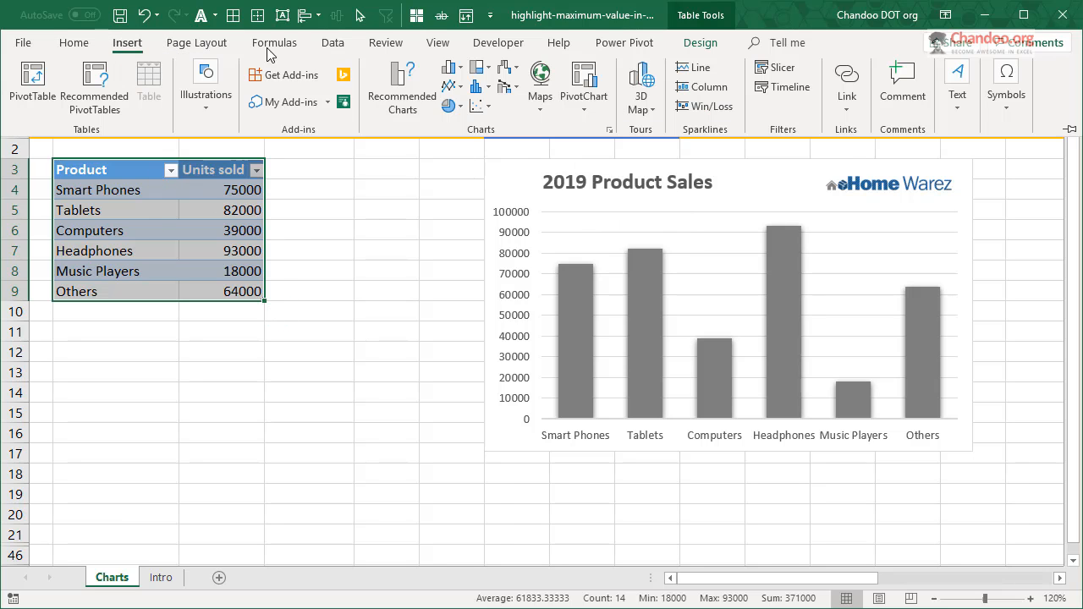
left_click(451, 67)
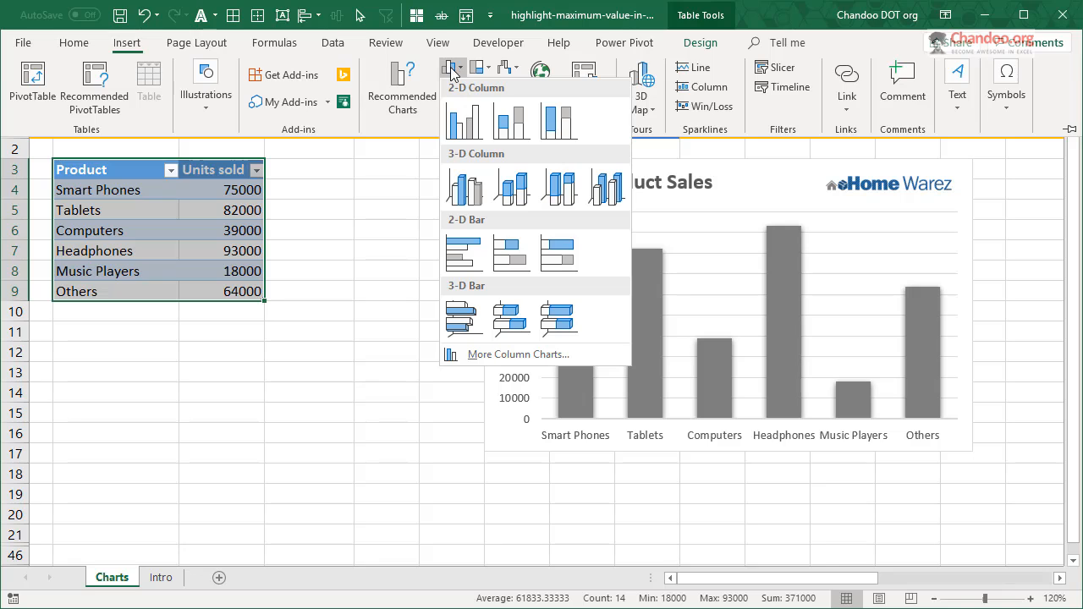
key("Escape")
- Preview a clustered column chart of the product sales table using Quick Analysis
left_click(94, 170)
left_click_drag(97, 172, 240, 296)
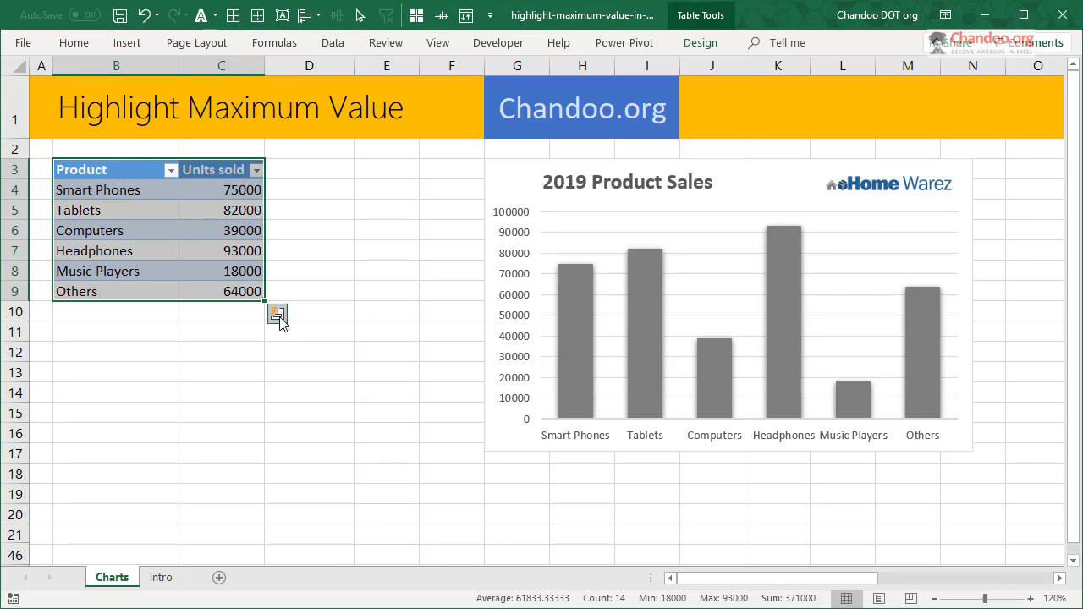
left_click(278, 315)
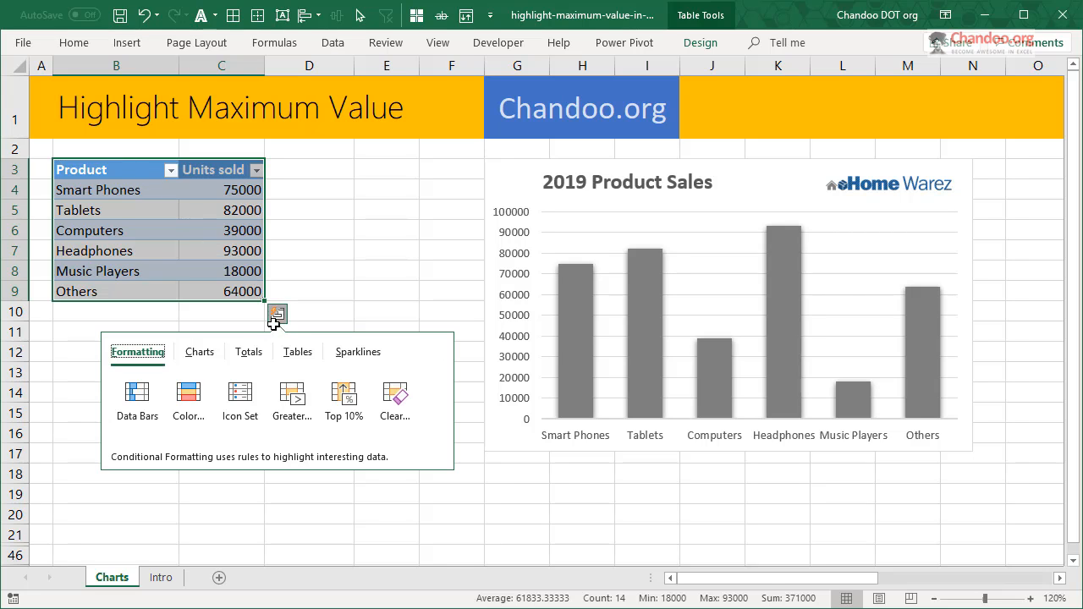
left_click(209, 358)
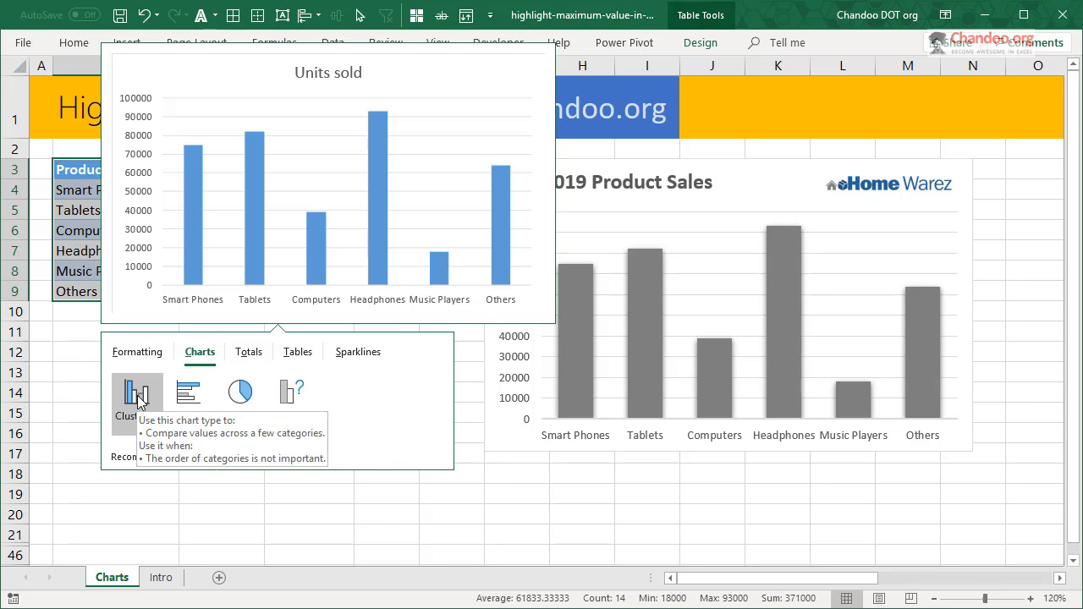
left_click(762, 187)
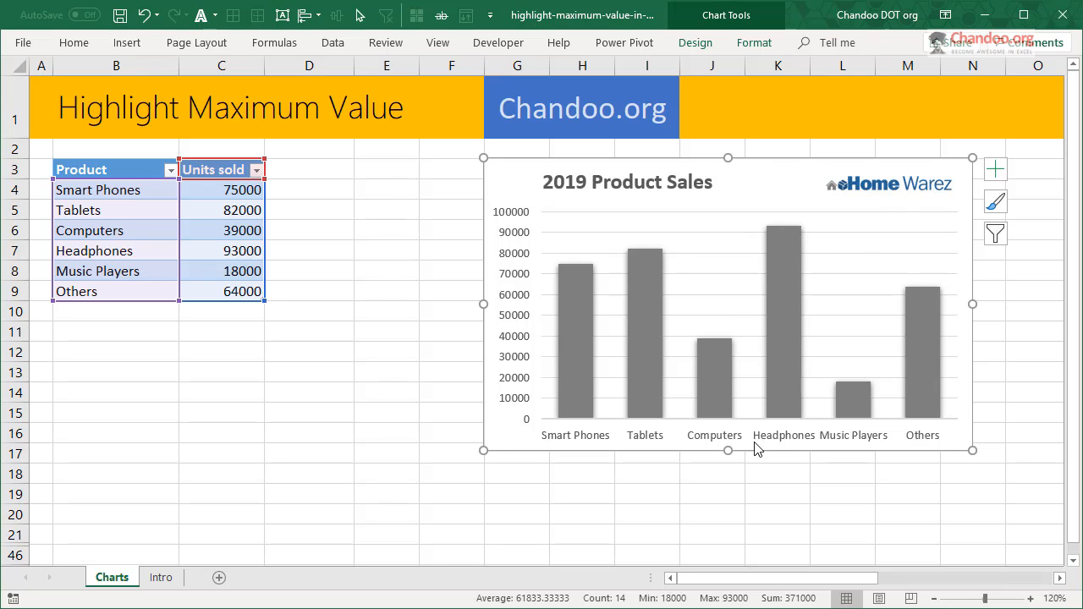
left_click(289, 449)
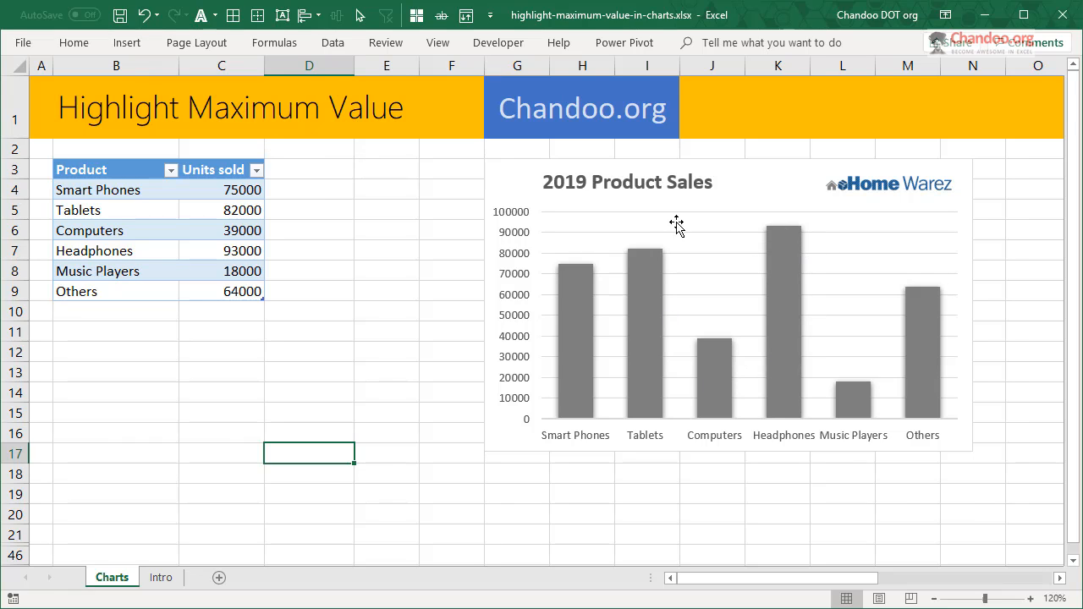
- Try filling only the Headphones column of the 2019 Product Sales chart with blue
left_click(793, 258)
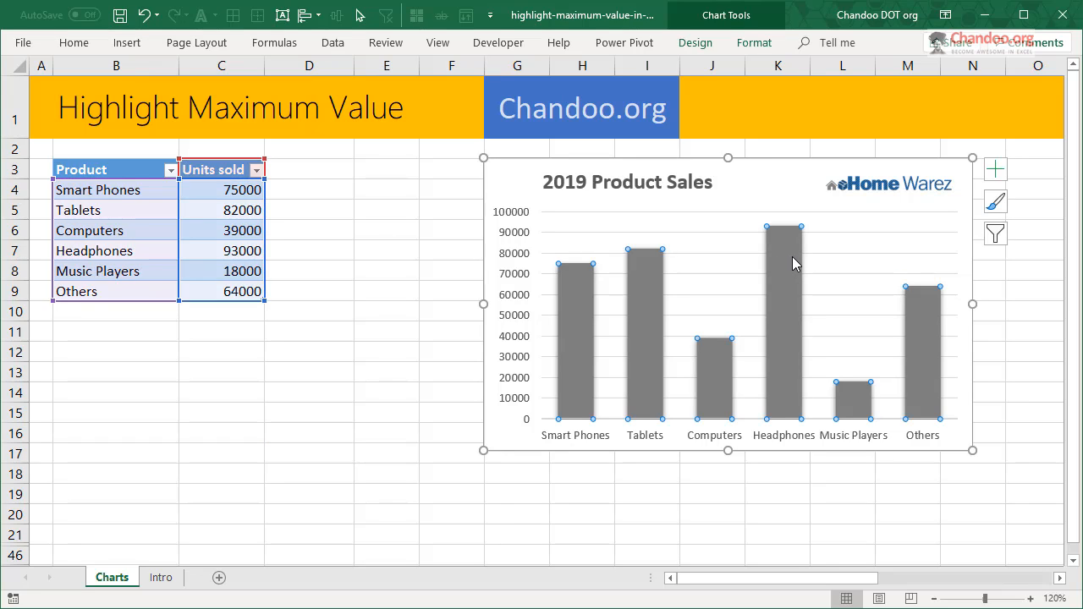
left_click(793, 259)
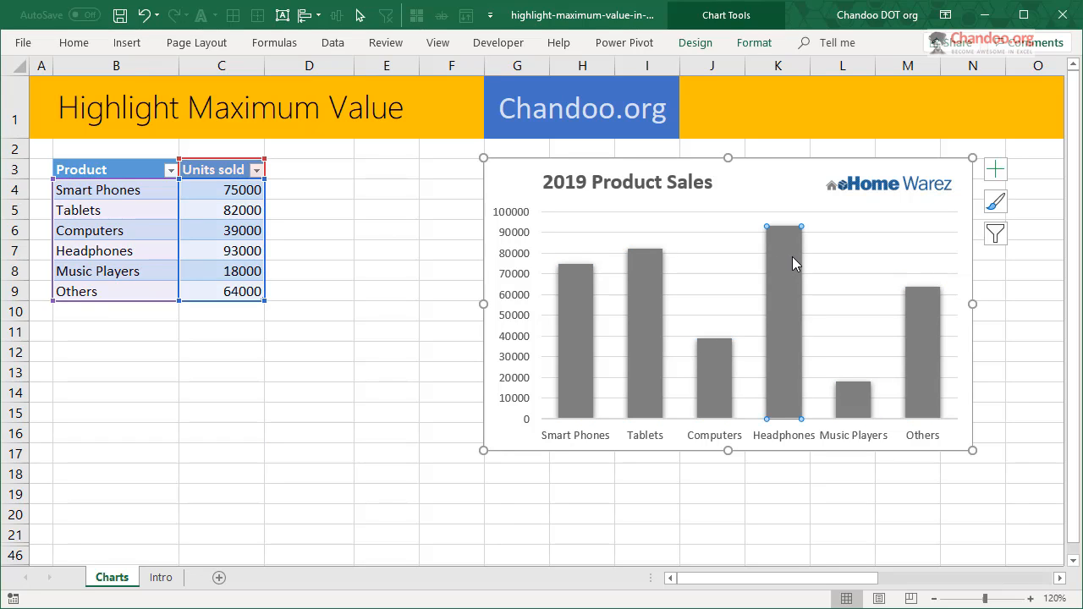
left_click(756, 44)
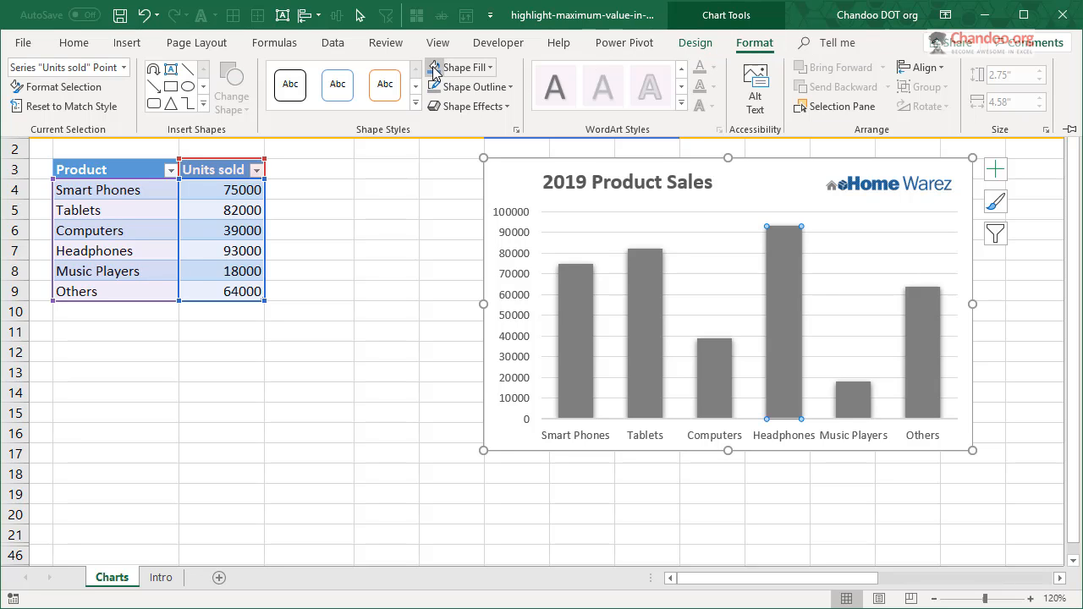
left_click(435, 68)
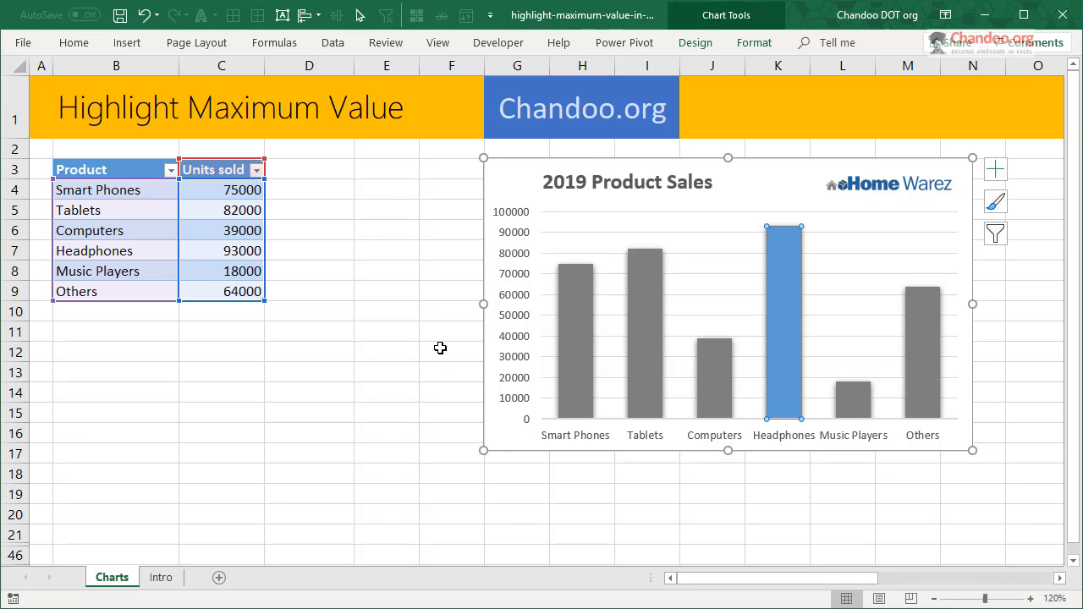
left_click(149, 16)
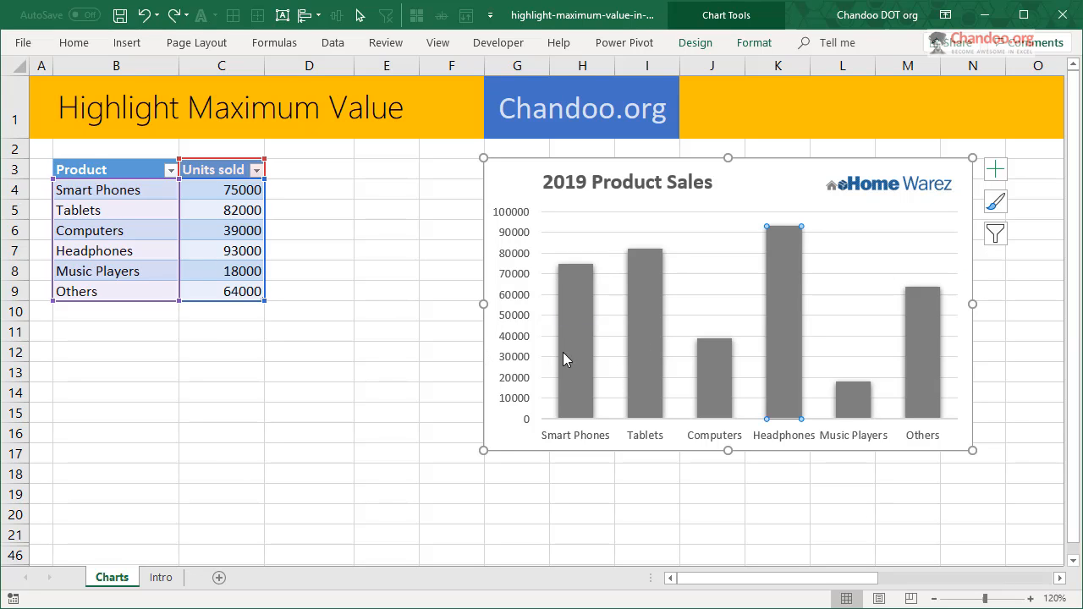
mouse_move(659, 322)
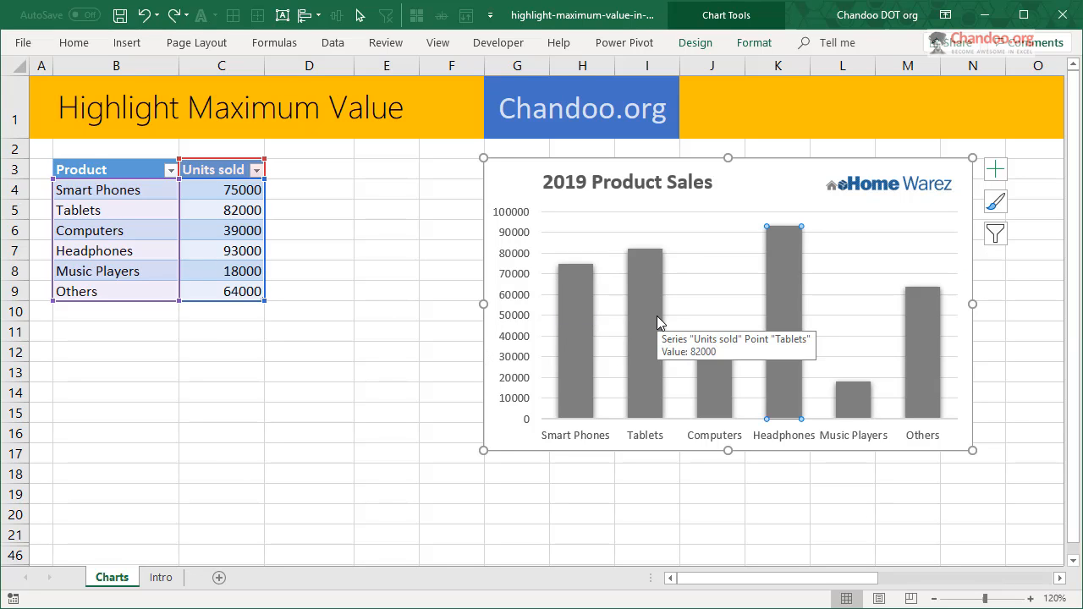
mouse_move(786, 263)
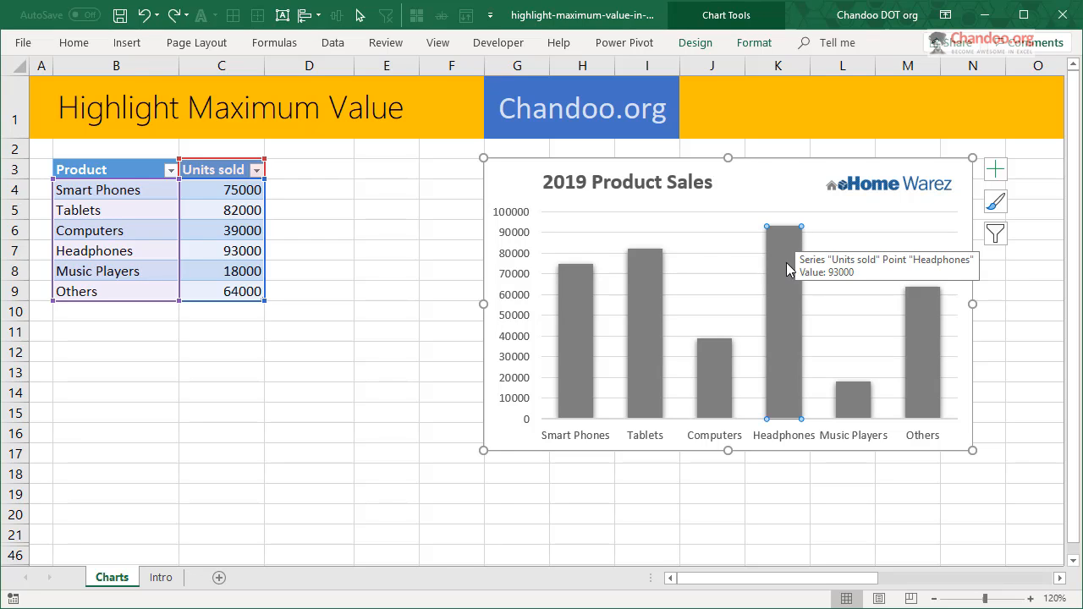
- Add a column headed "Maximum?" to the product table in cell D3
left_click(301, 170)
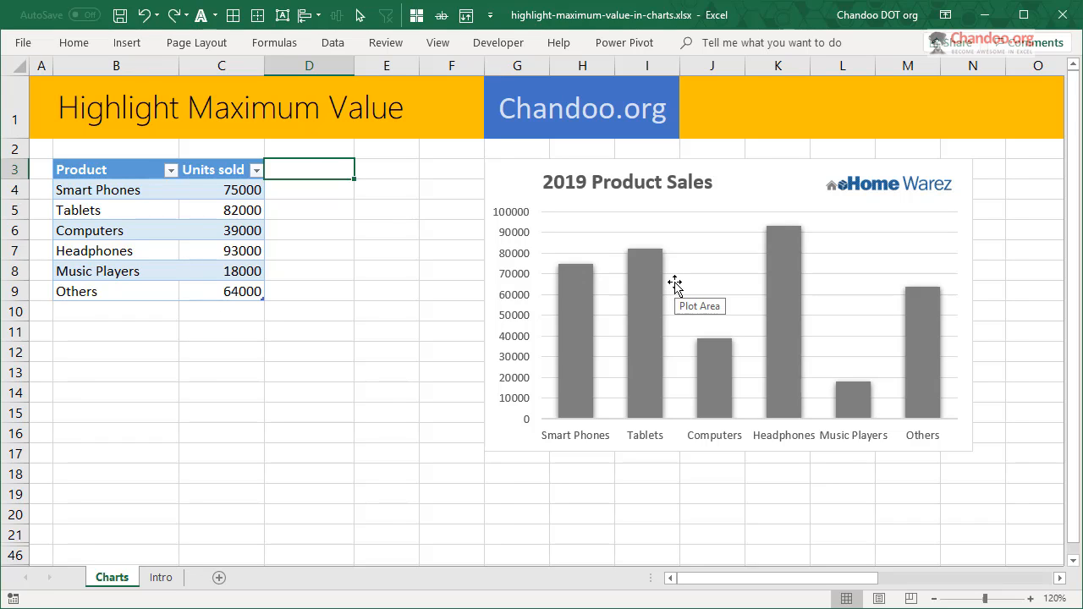
type("Maxim")
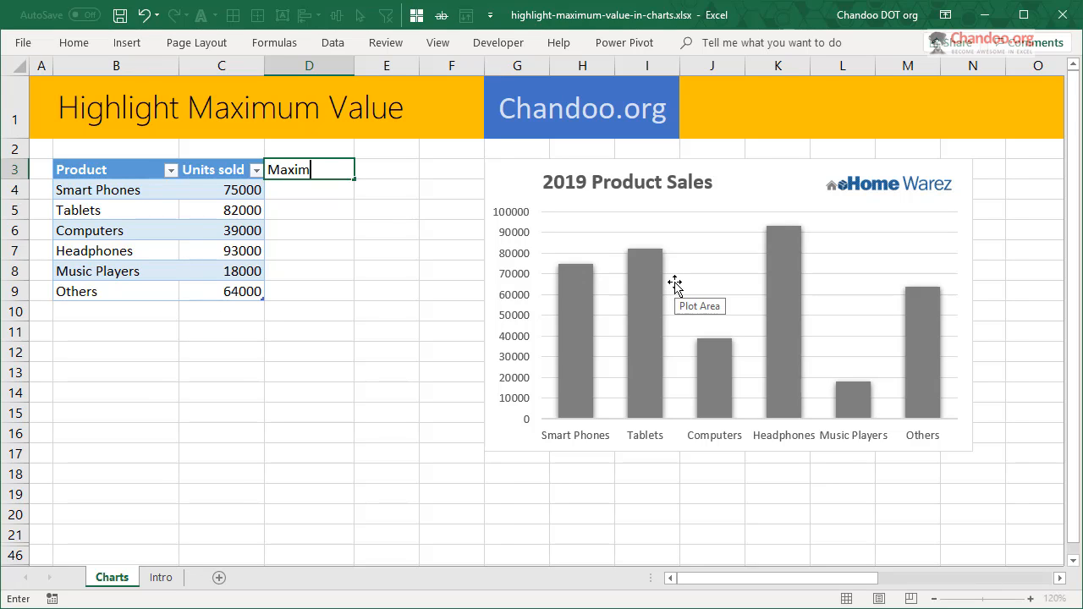
type("um?")
key("Return")
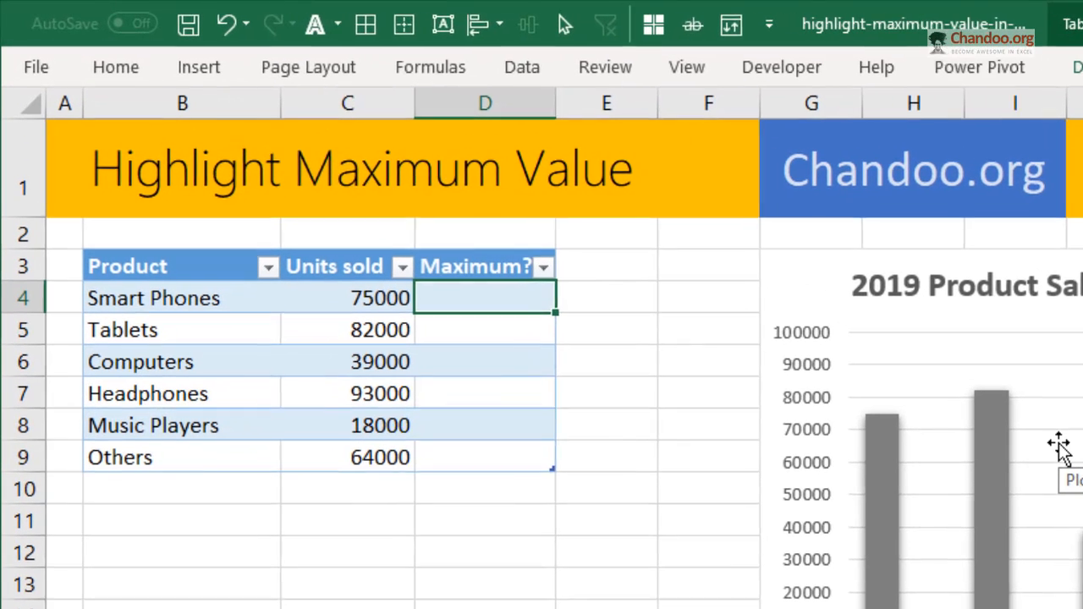
- Fill the Maximum? column with the formula =IF([@[Units sold]]=MAX([Units sold]),[@[Units sold]],NA()), starting in cell D4
type("=")
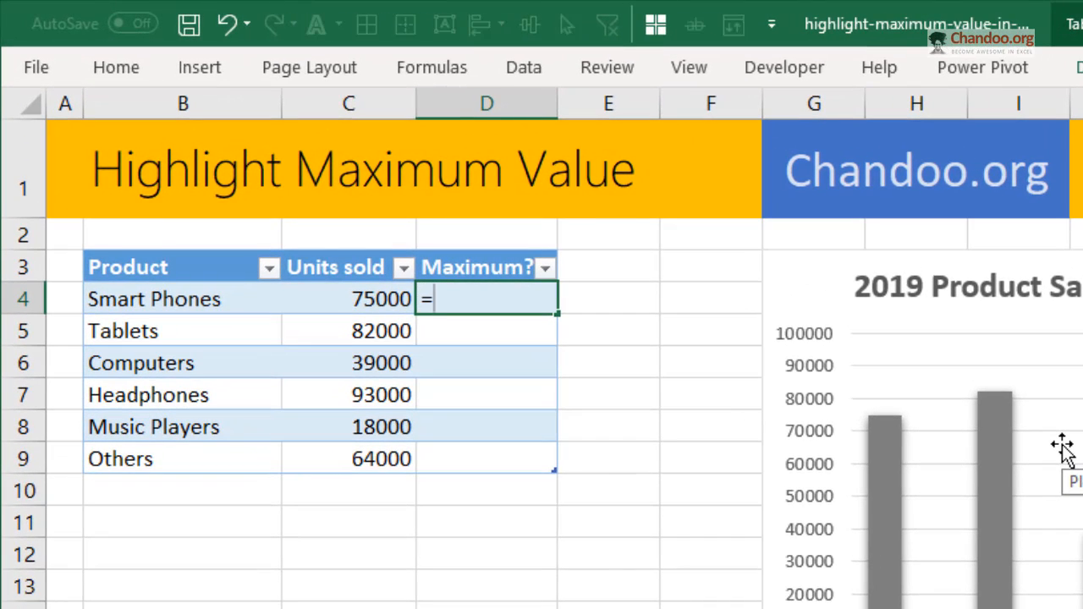
type("if")
key("Tab")
key("Left")
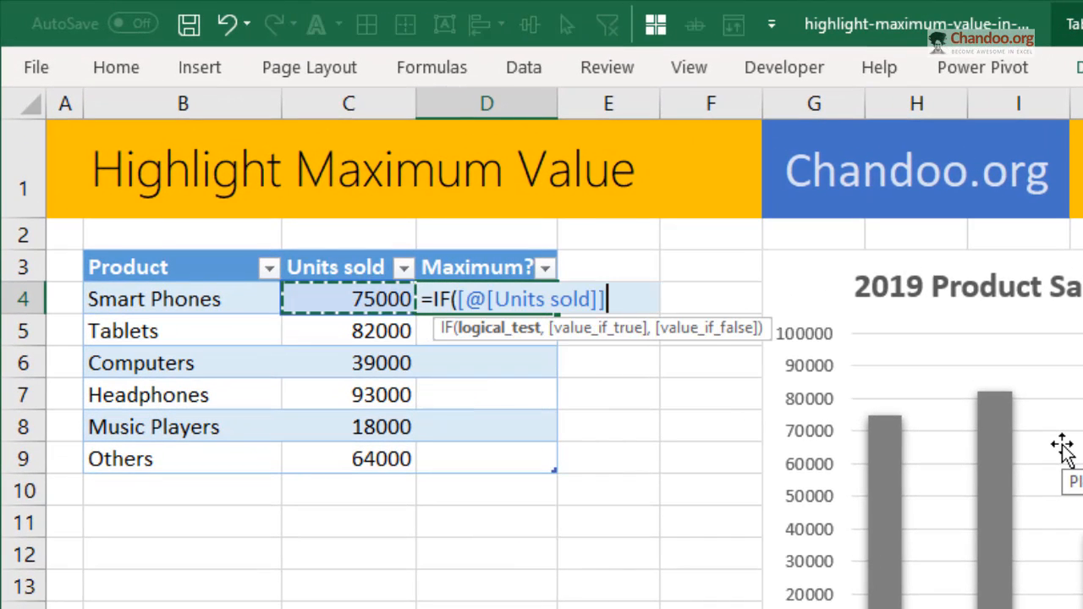
type("=max")
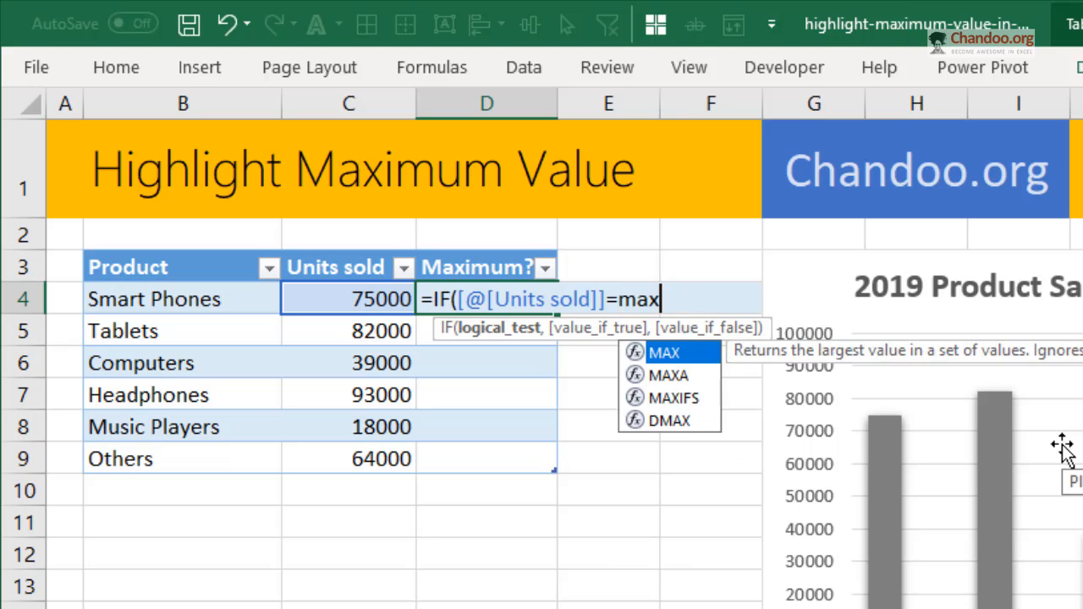
key("Tab")
type("[")
key("Down")
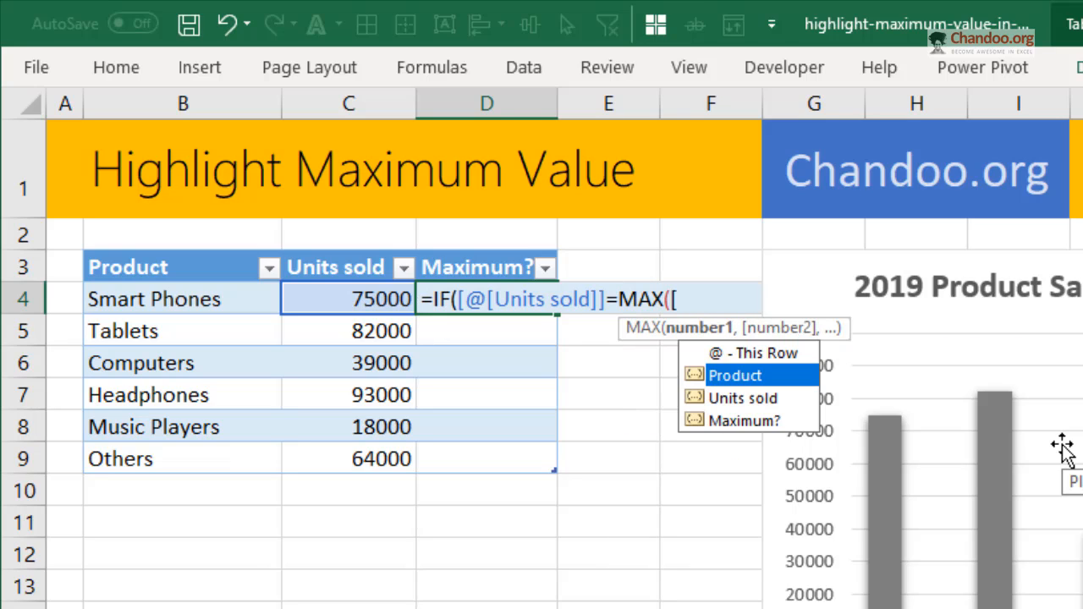
key("Down")
key("Tab")
type("],")
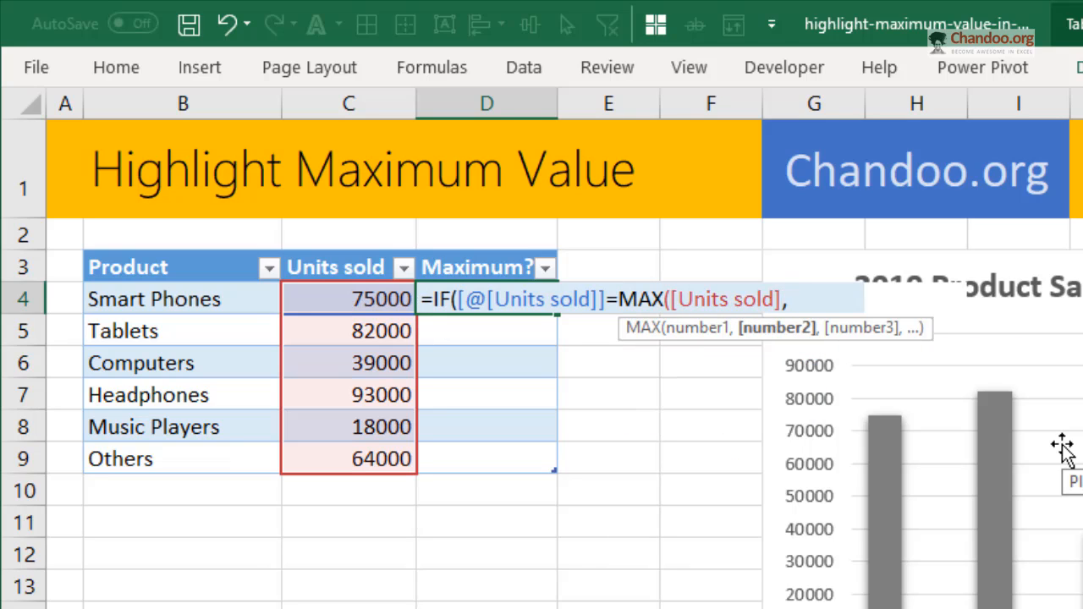
key("Left")
type(",")
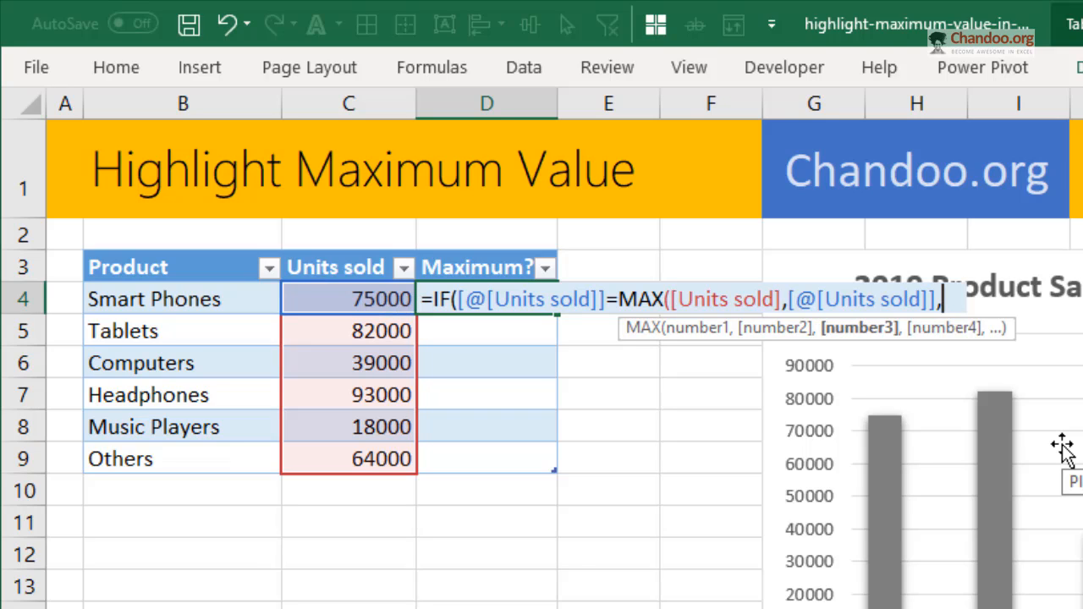
left_click(783, 300)
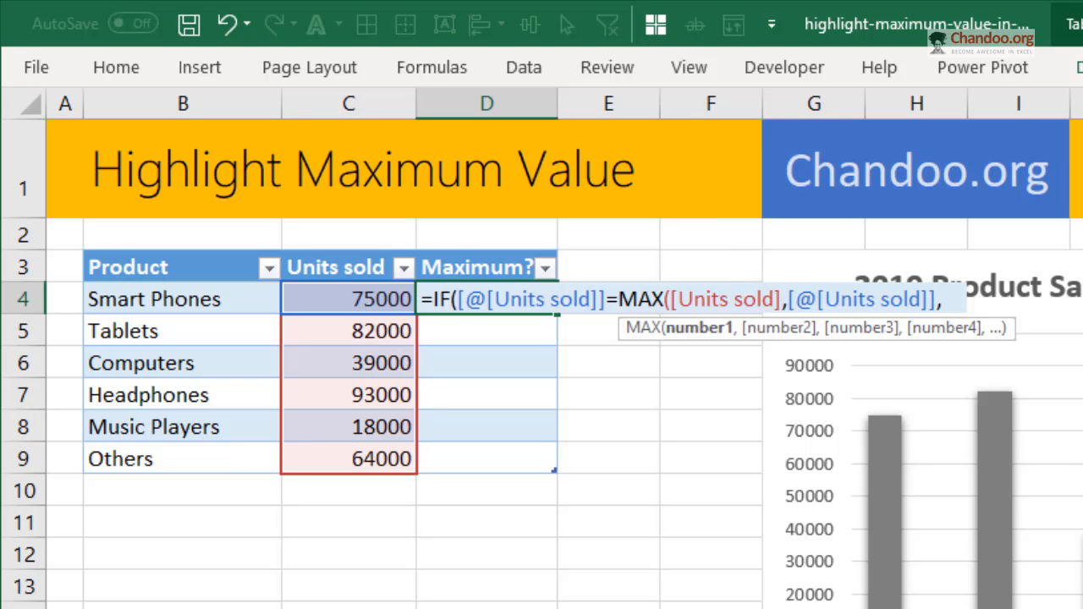
type(")")
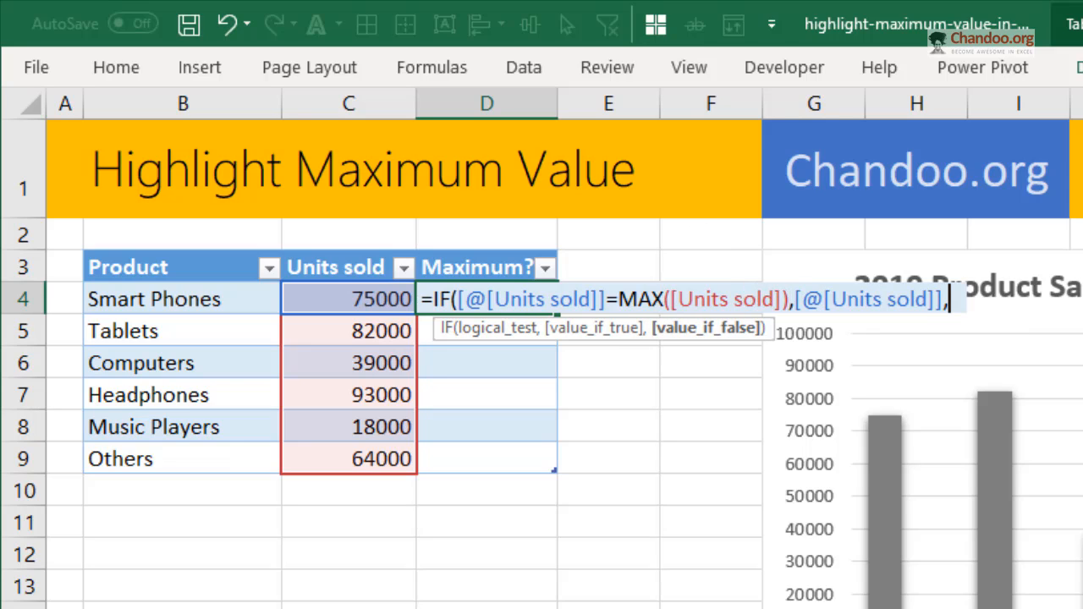
type("na())")
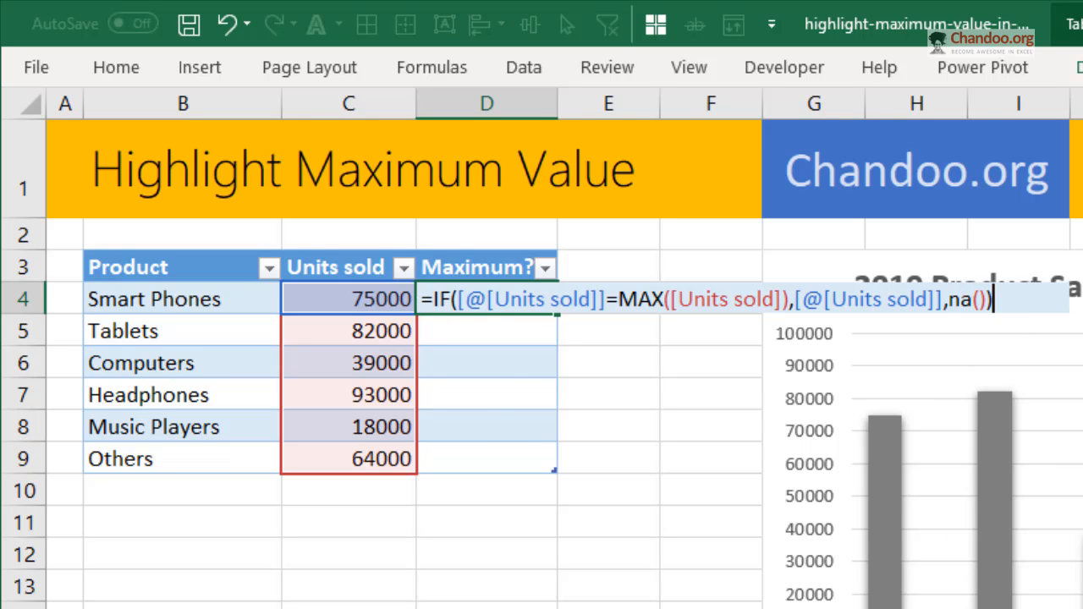
key("Return")
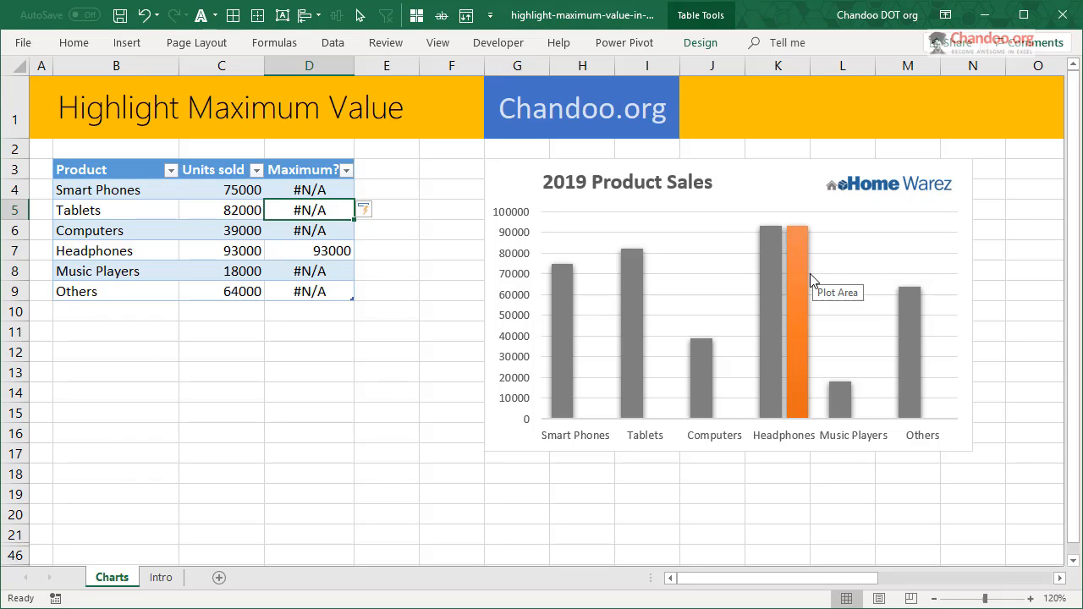
- Raise the chart's Series Overlap to its maximum so the Maximum? column fully covers the matching Units sold column
left_click(801, 342)
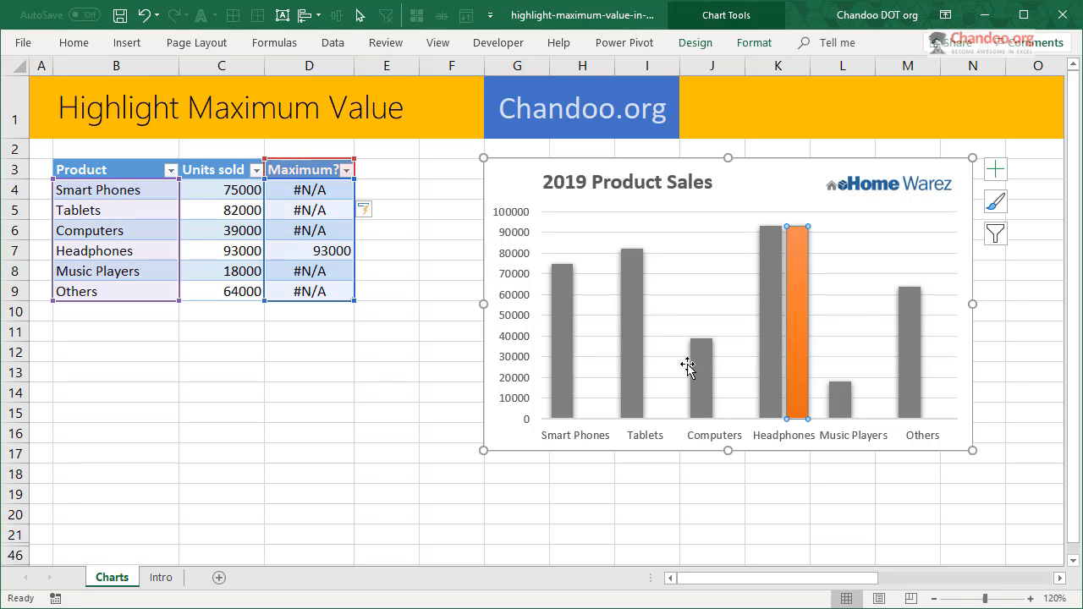
left_click(639, 342)
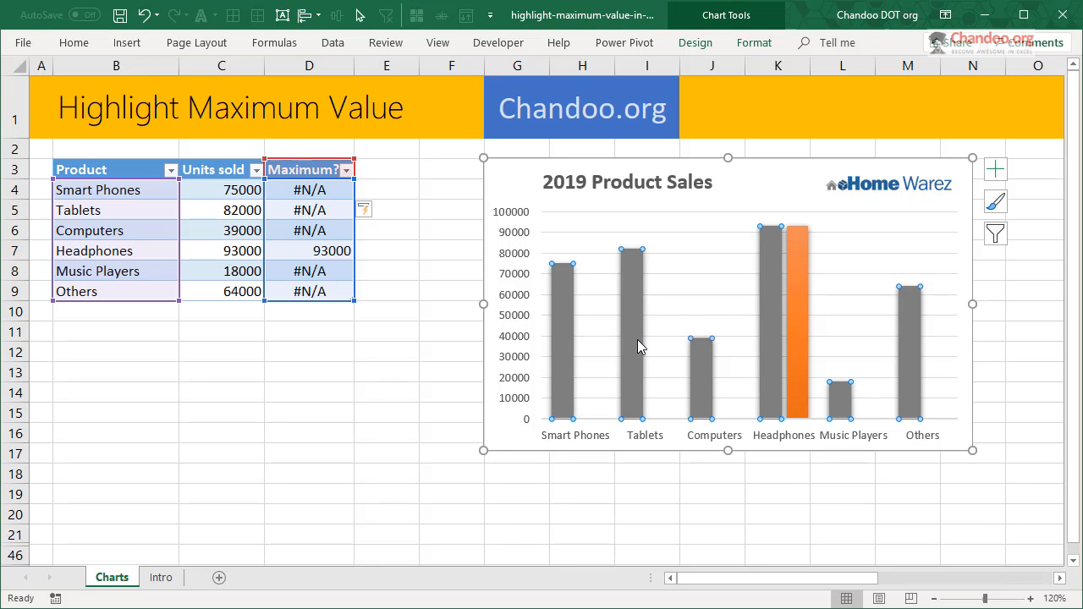
key("ctrl+1")
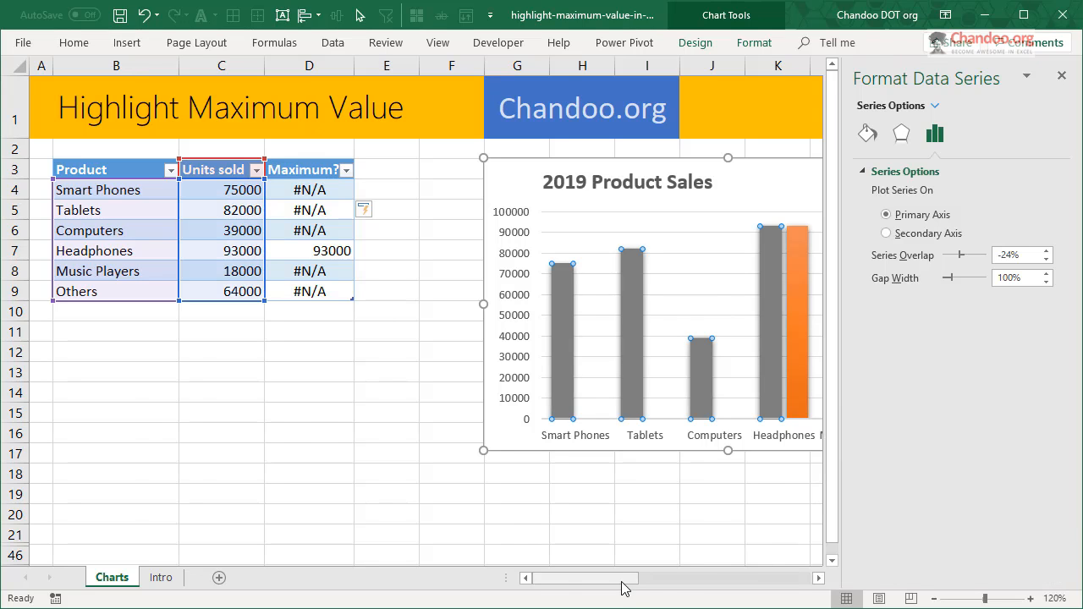
left_click_drag(624, 587, 677, 567)
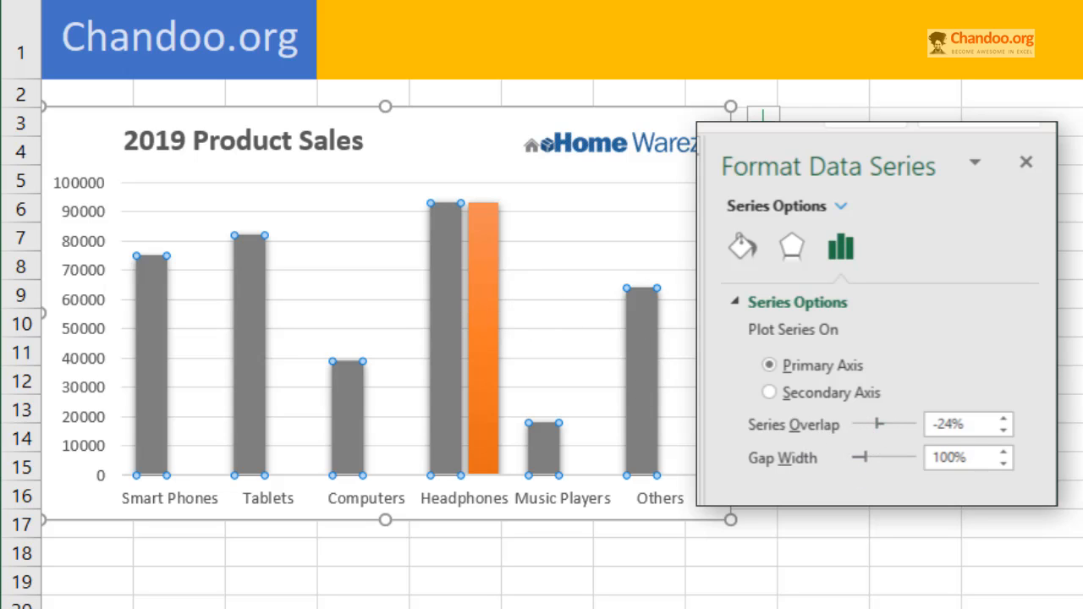
left_click_drag(878, 425, 794, 431)
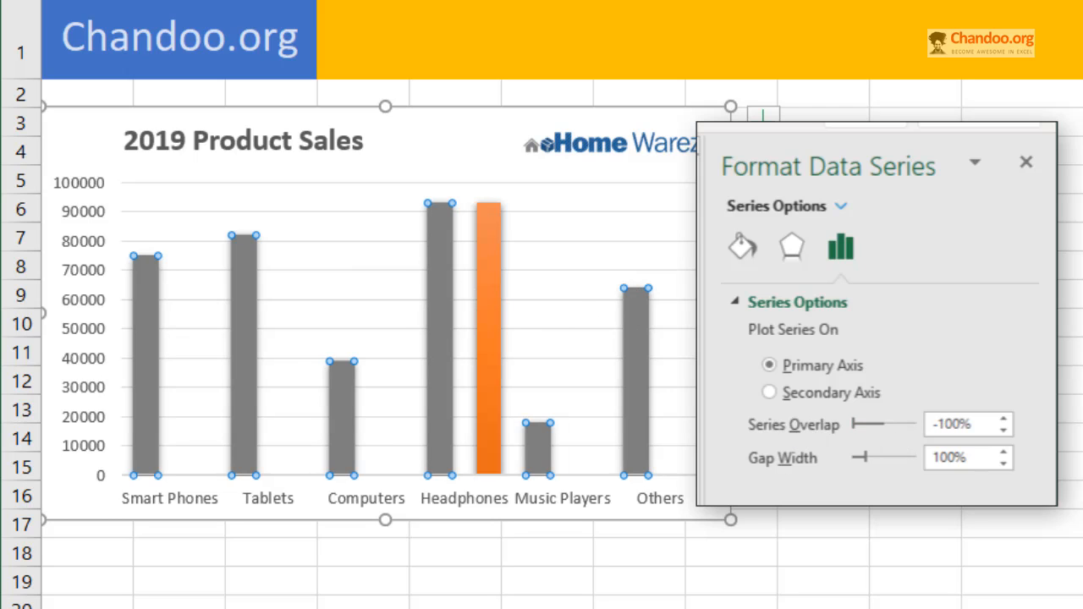
left_click_drag(854, 426, 965, 429)
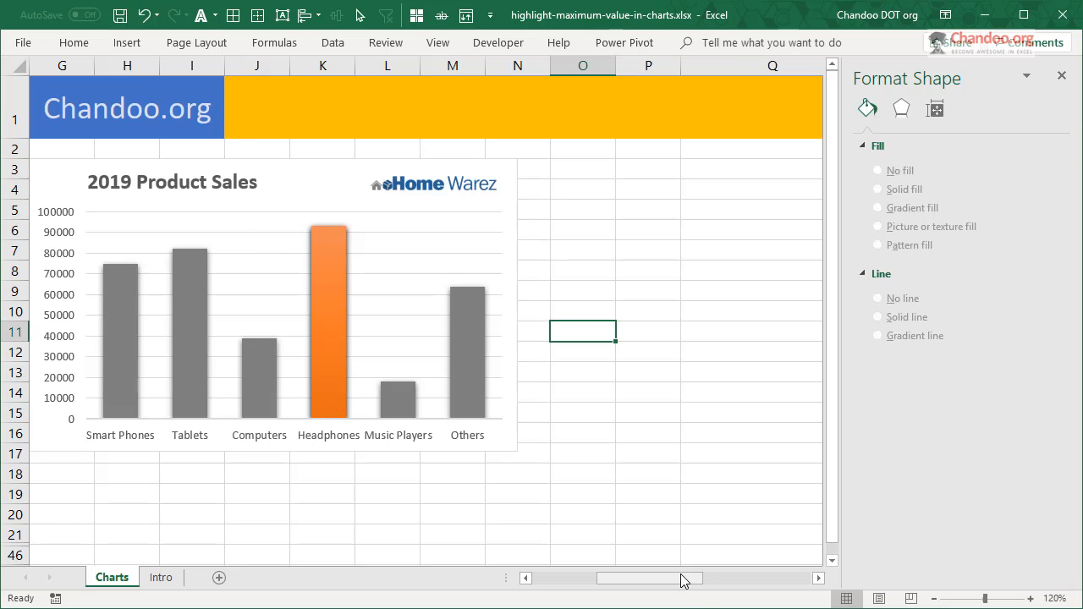
left_click_drag(684, 578, 546, 571)
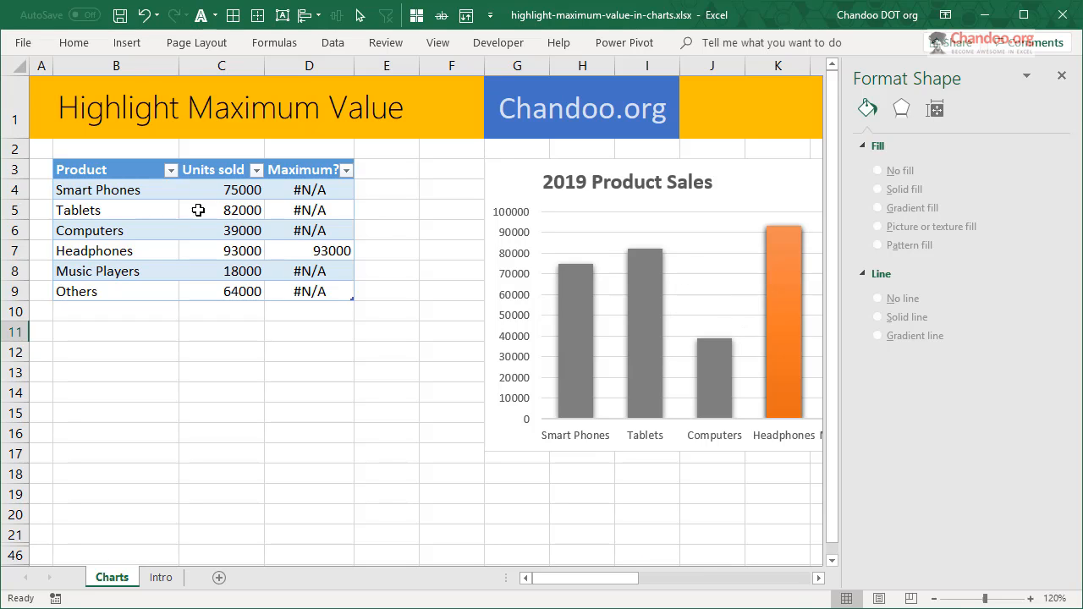
left_click(1061, 75)
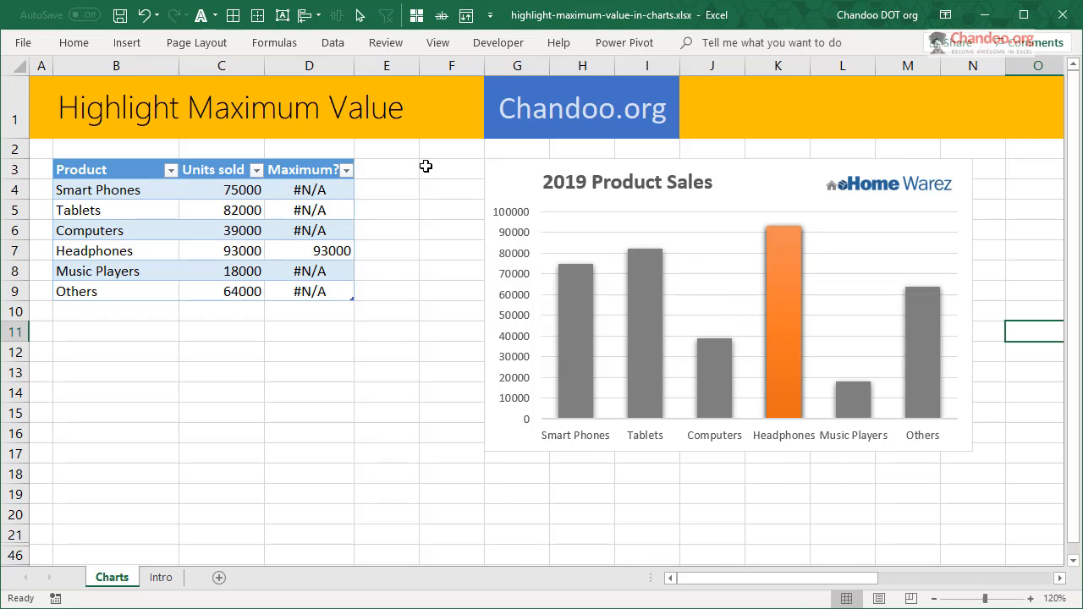
- Set the Units sold value for Smart Phones in cell C4 to 99000
left_click(240, 197)
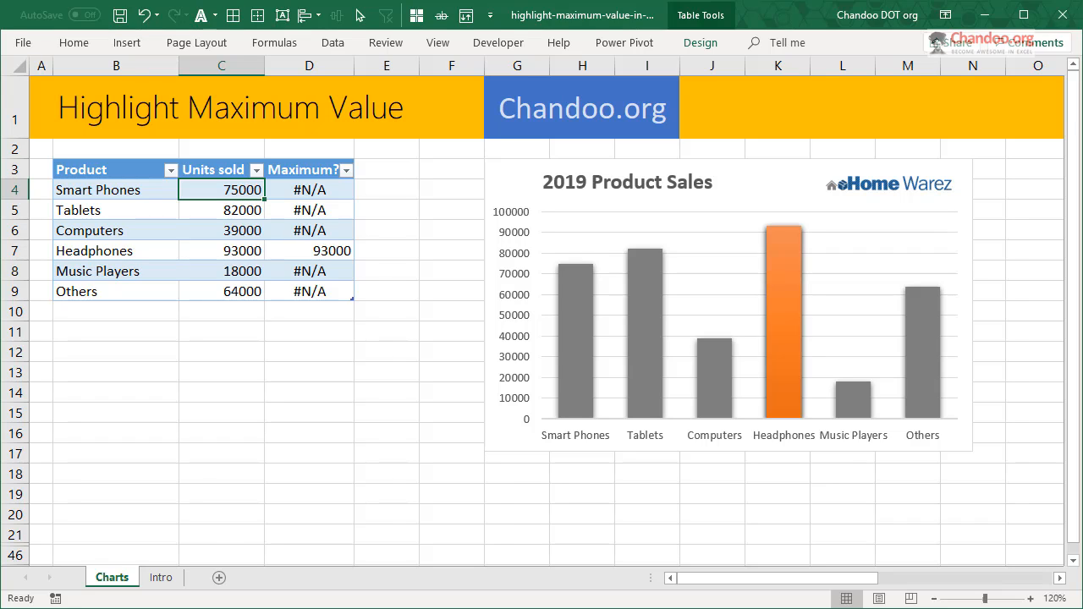
type("9900")
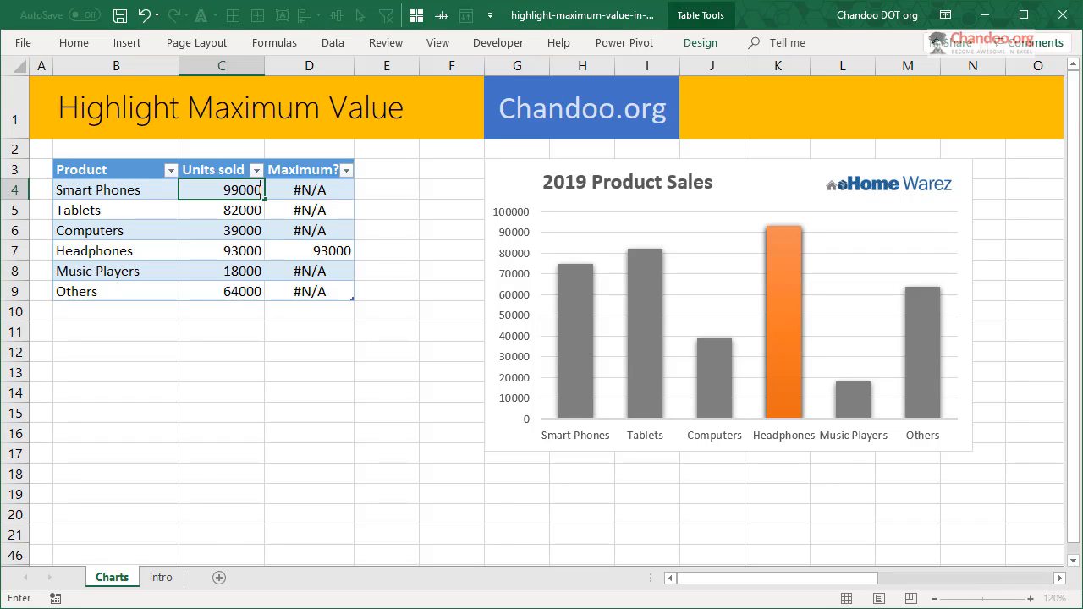
key("Return")
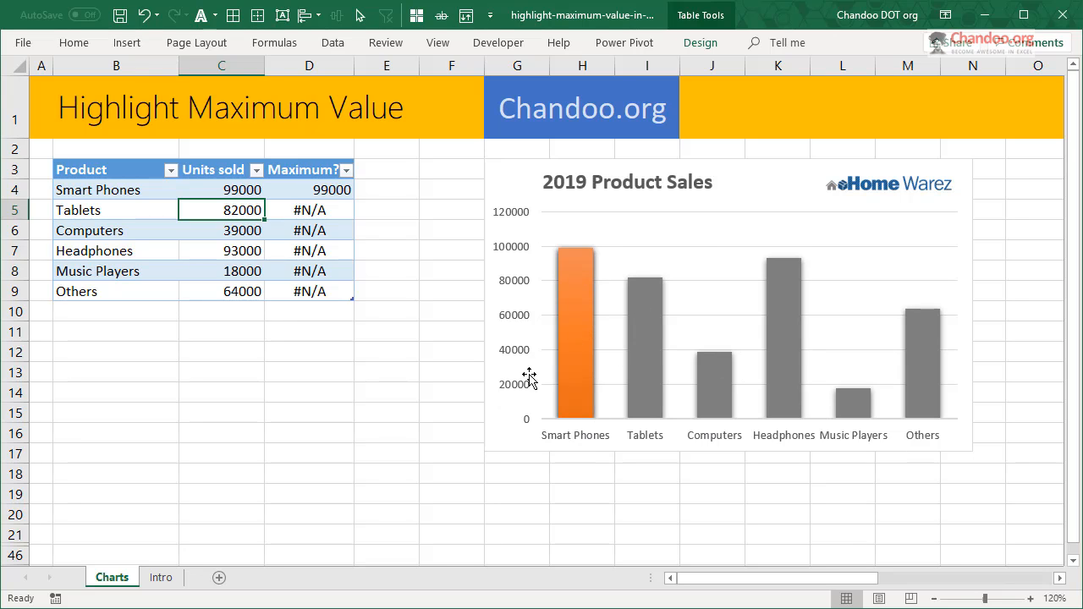
- Unhide the hidden rows between rows 21 and 46 on the Charts sheet
scroll(404, 413, "down", 3)
left_click_drag(16, 330, 18, 304)
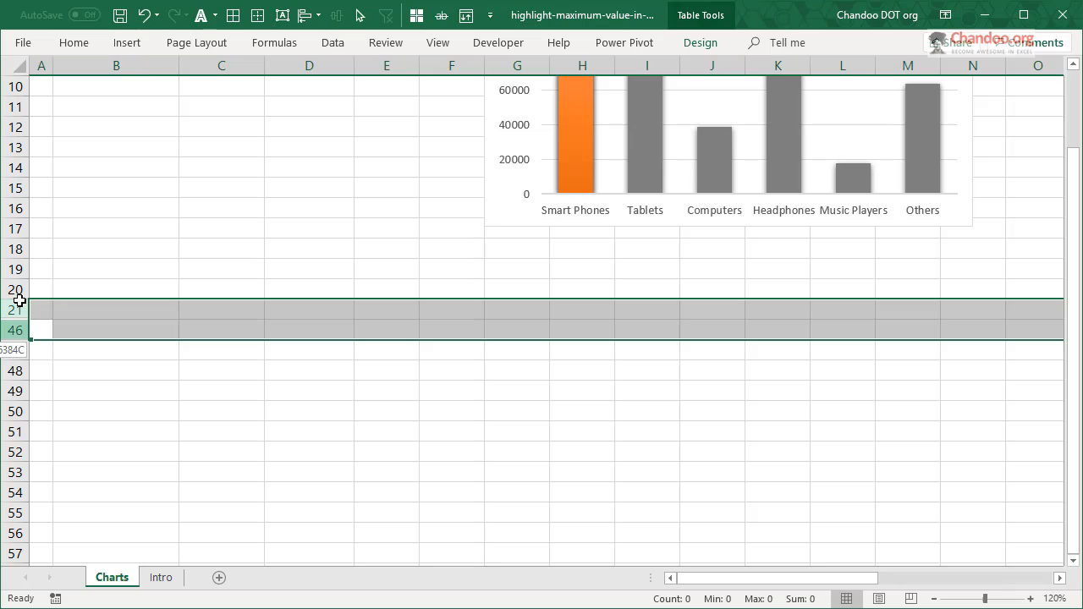
right_click(18, 306)
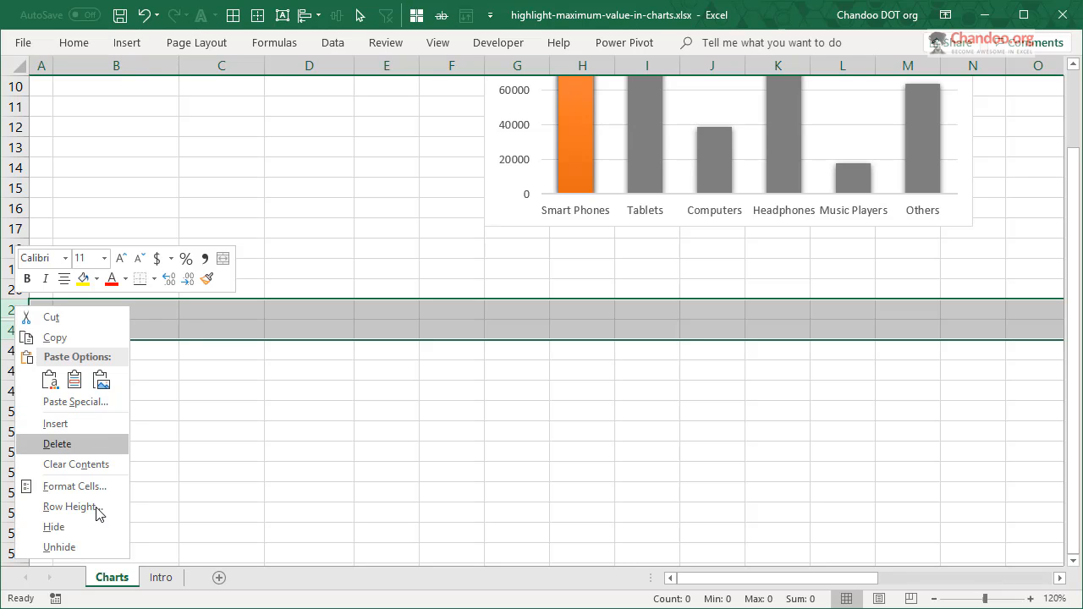
left_click(98, 548)
left_click(222, 472)
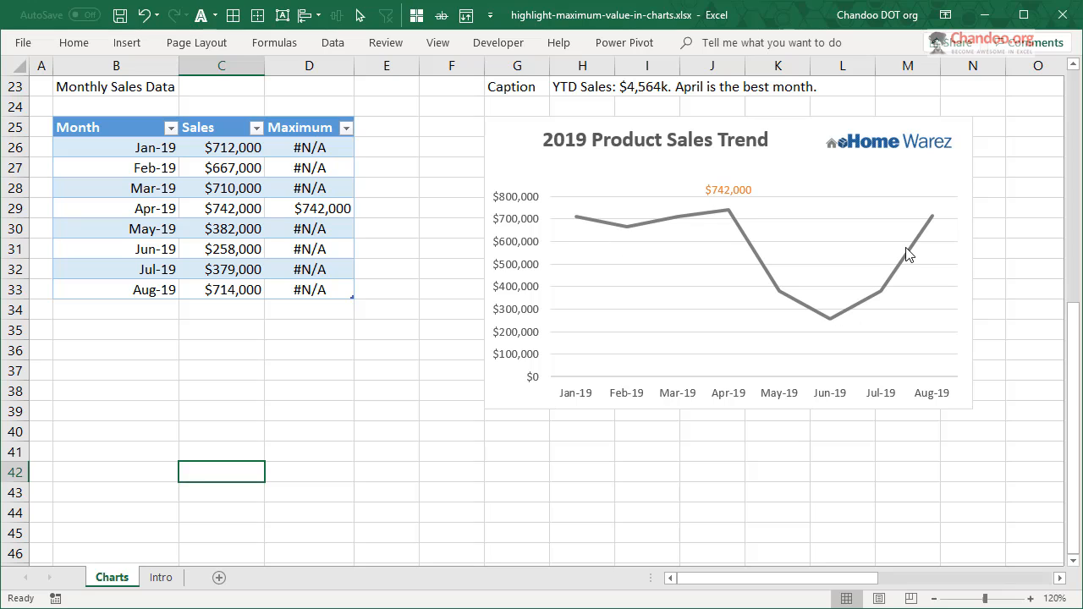
- Examine the trend chart's Sales line and the IF formula behind the April value in the Monthly Sales Data table's Maximum column
left_click(726, 218)
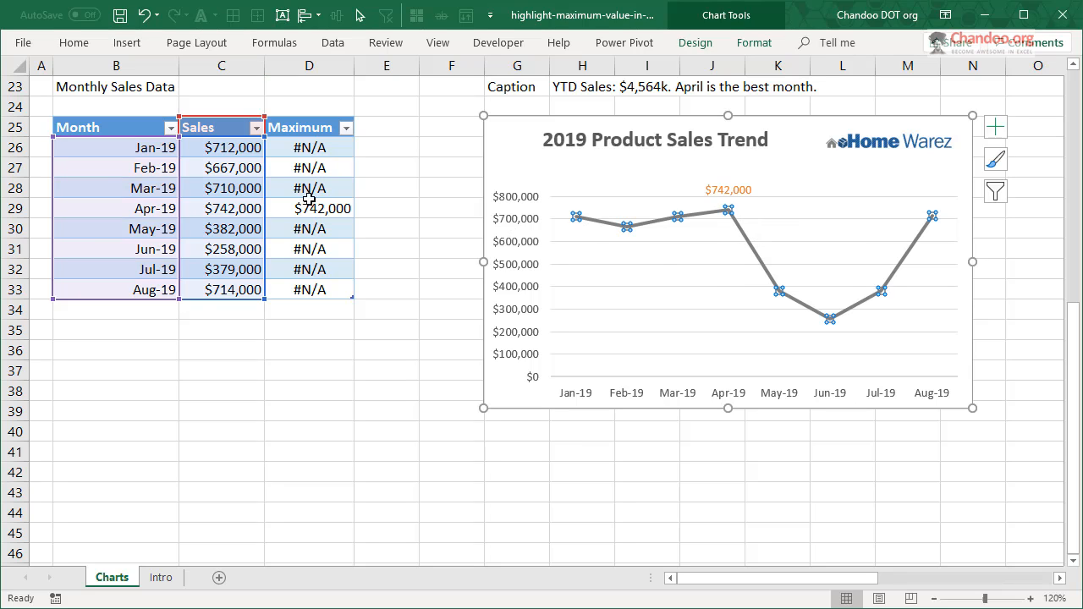
left_click(728, 241)
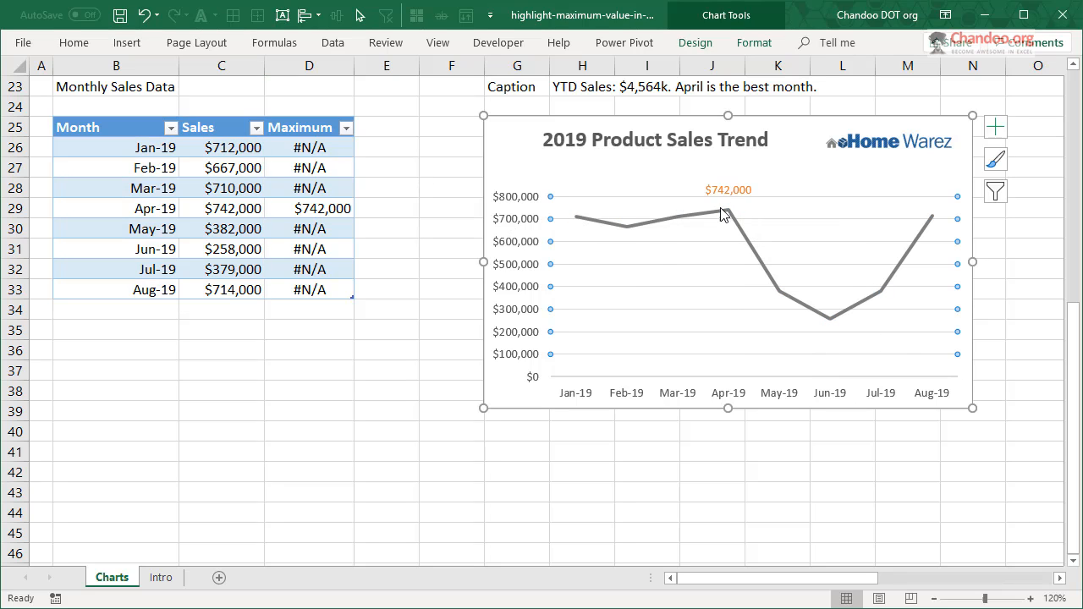
left_click(221, 149)
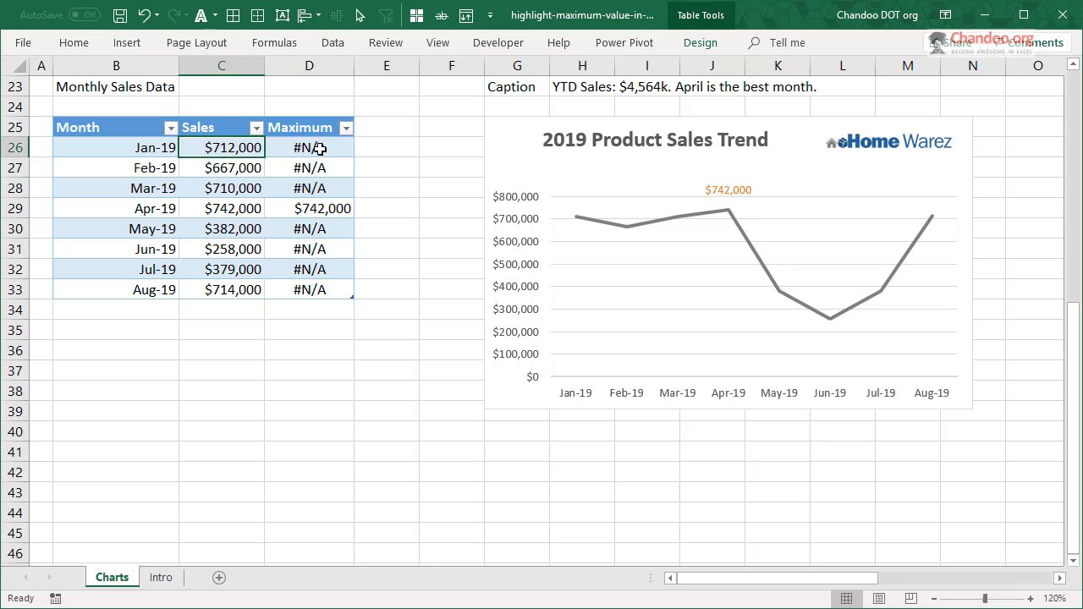
left_click(324, 217)
key("F2")
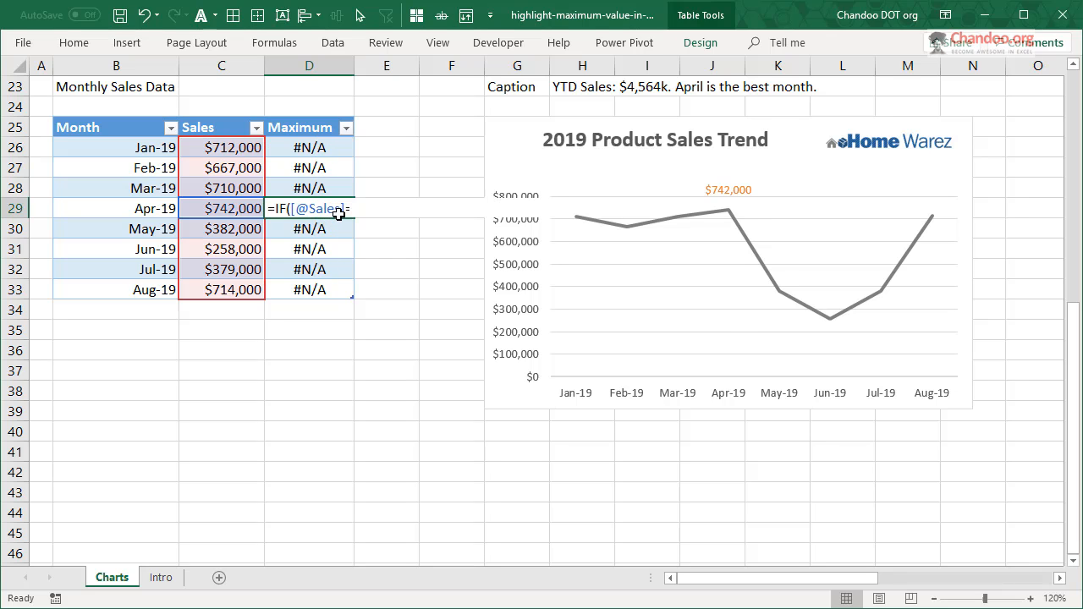
key("ctrl+Return")
- Give the Maximum series in the 2019 Product Sales Trend chart a built-in round marker
left_click(709, 179)
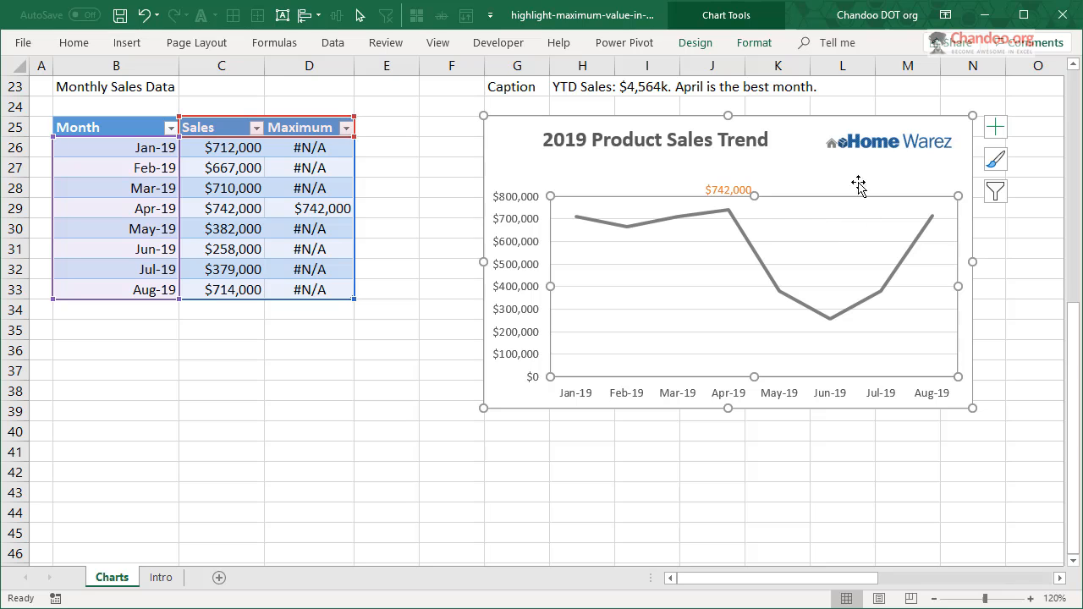
double_click(819, 227)
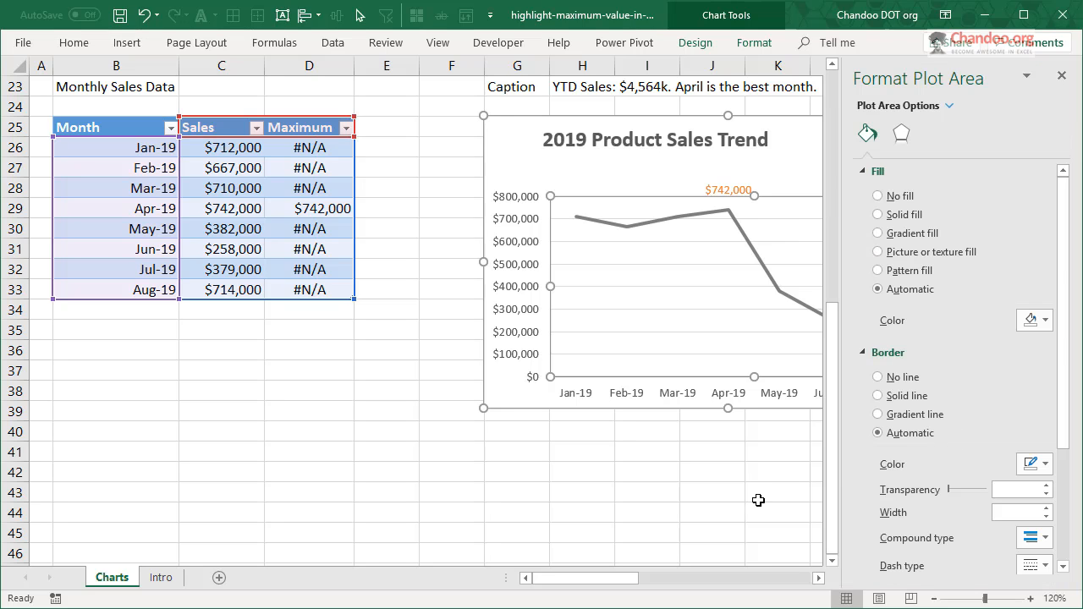
left_click_drag(627, 582, 688, 582)
left_click(951, 106)
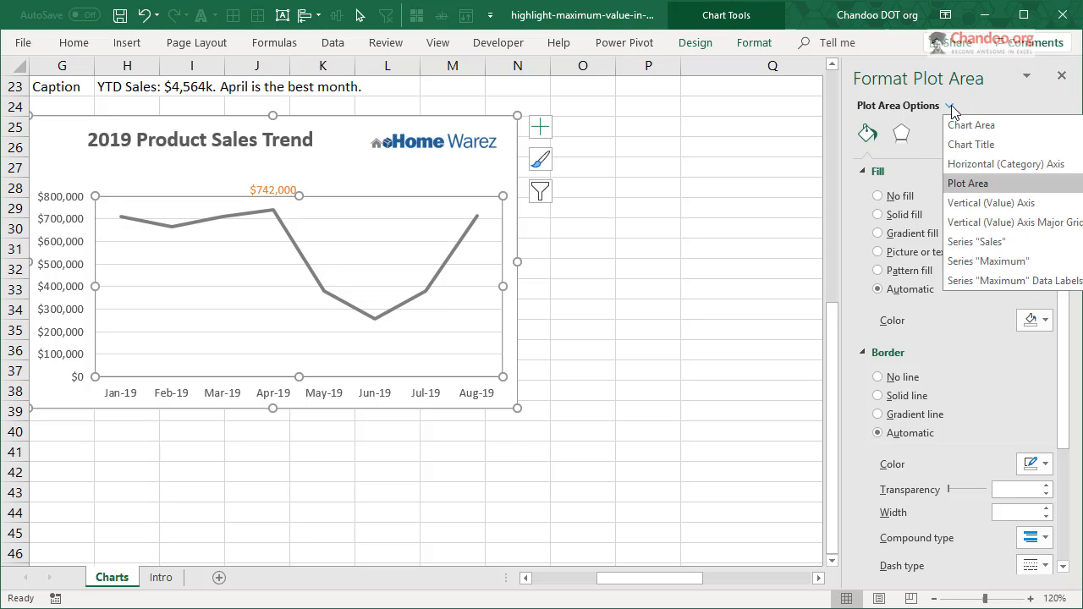
left_click(984, 262)
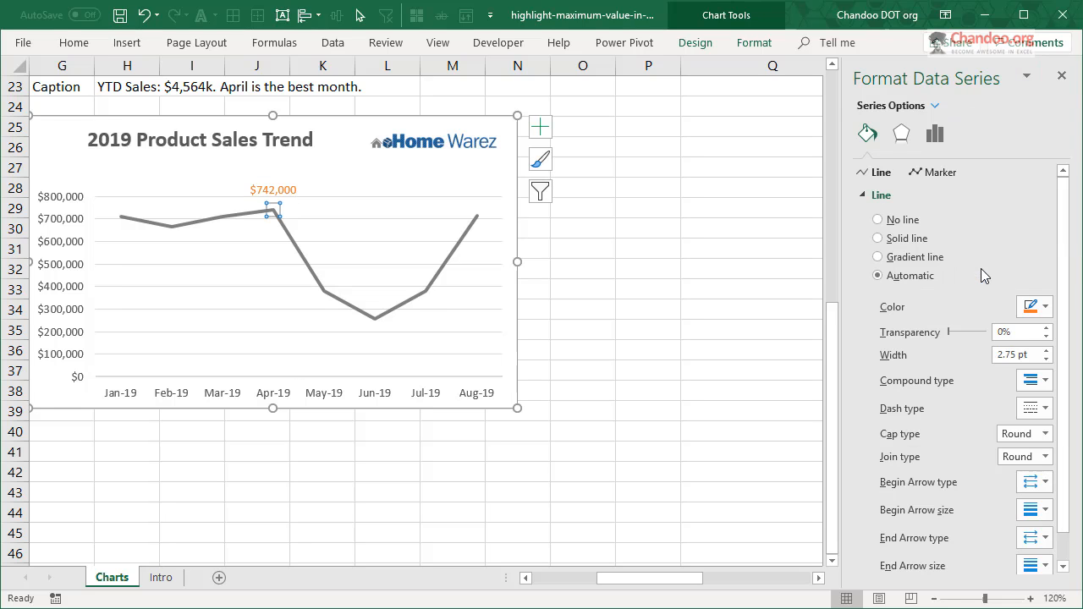
left_click(942, 172)
left_click(903, 196)
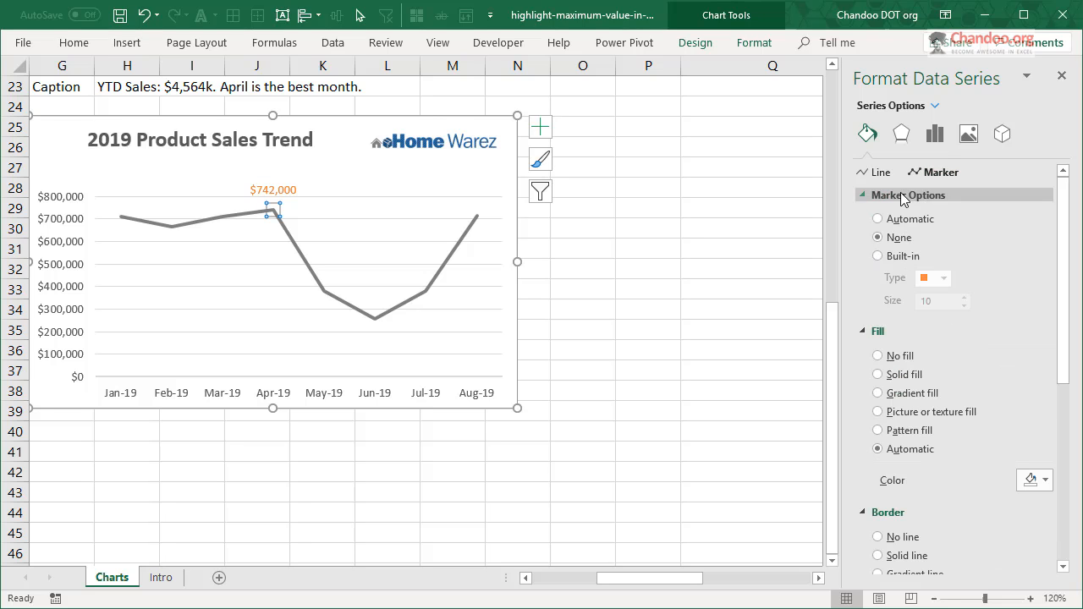
left_click(903, 257)
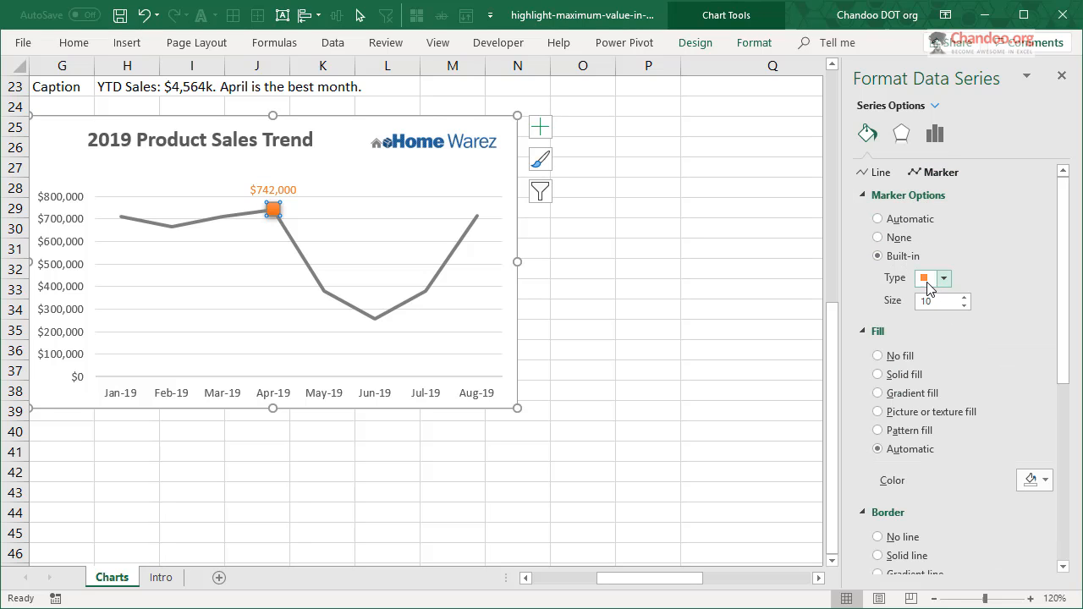
left_click(943, 277)
left_click(942, 410)
left_click(584, 431)
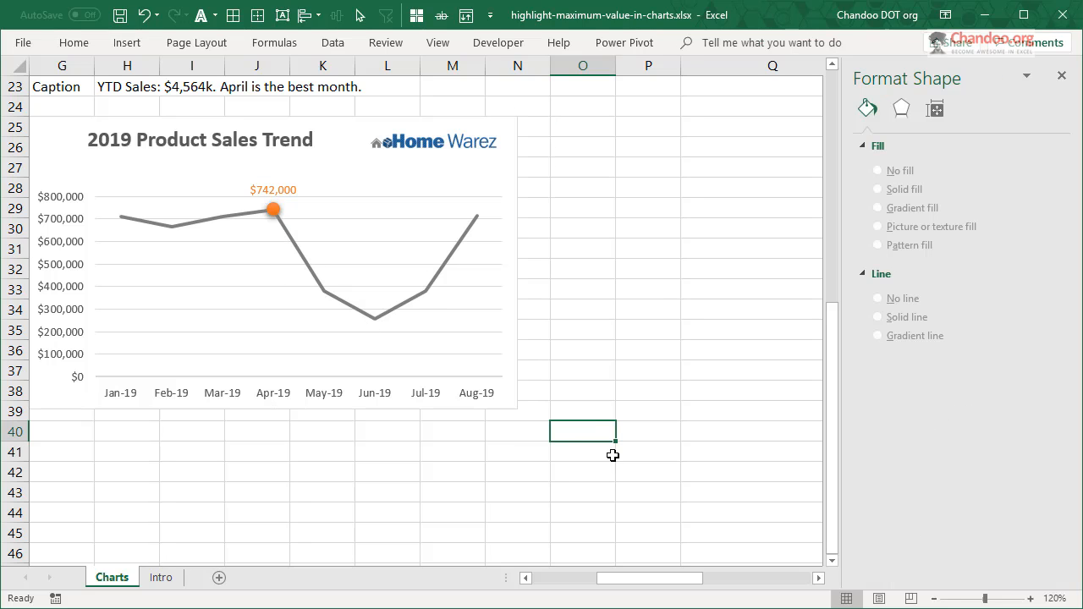
- Check which table cells feed the trend chart's Maximum marker, and close the series formatting options
left_click_drag(660, 578, 630, 578)
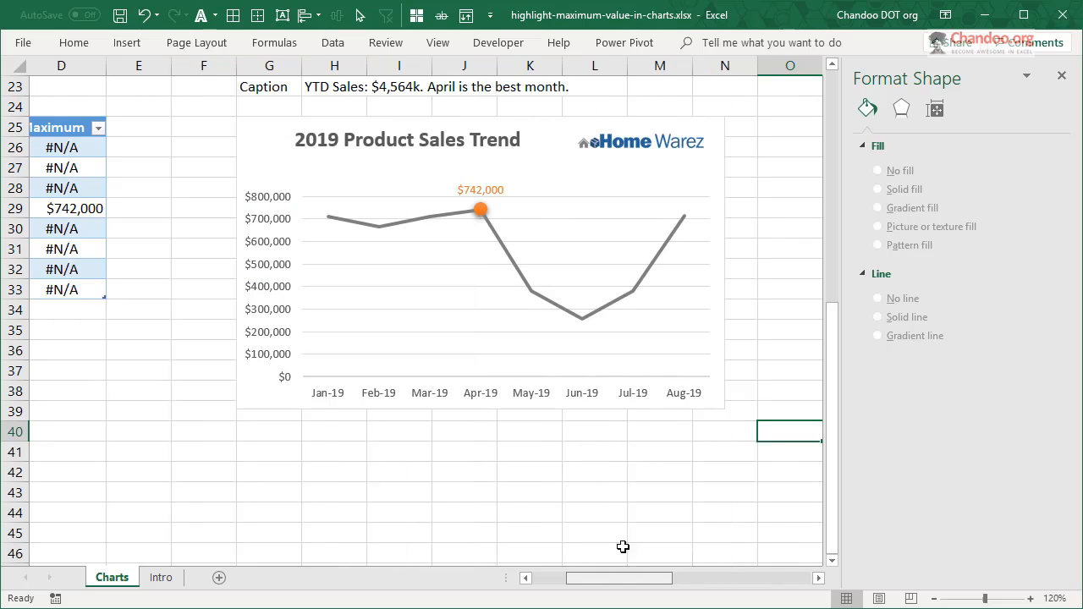
left_click(495, 205)
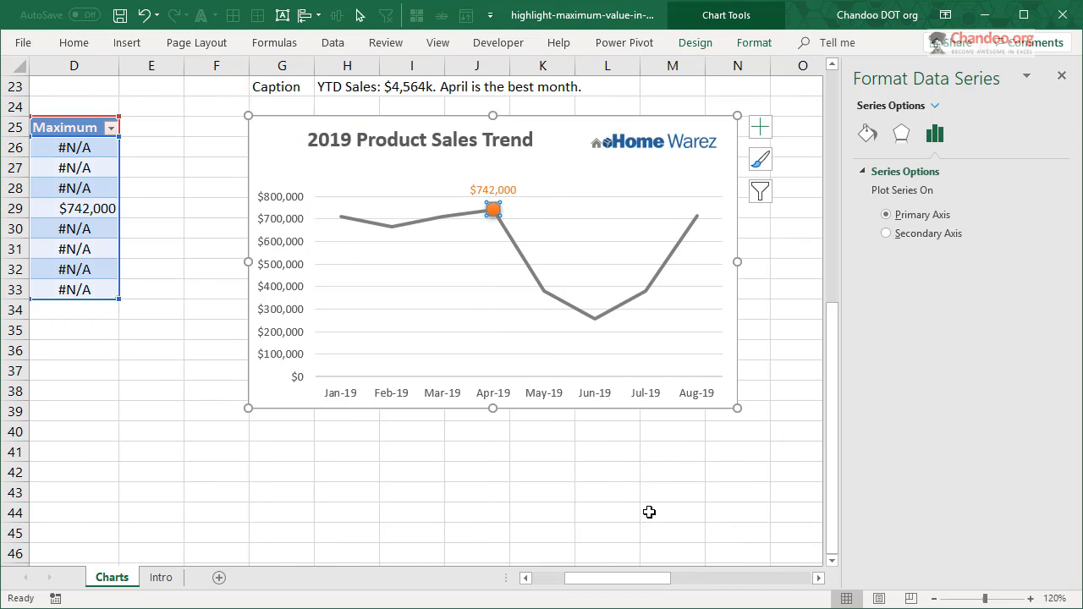
left_click_drag(628, 578, 601, 578)
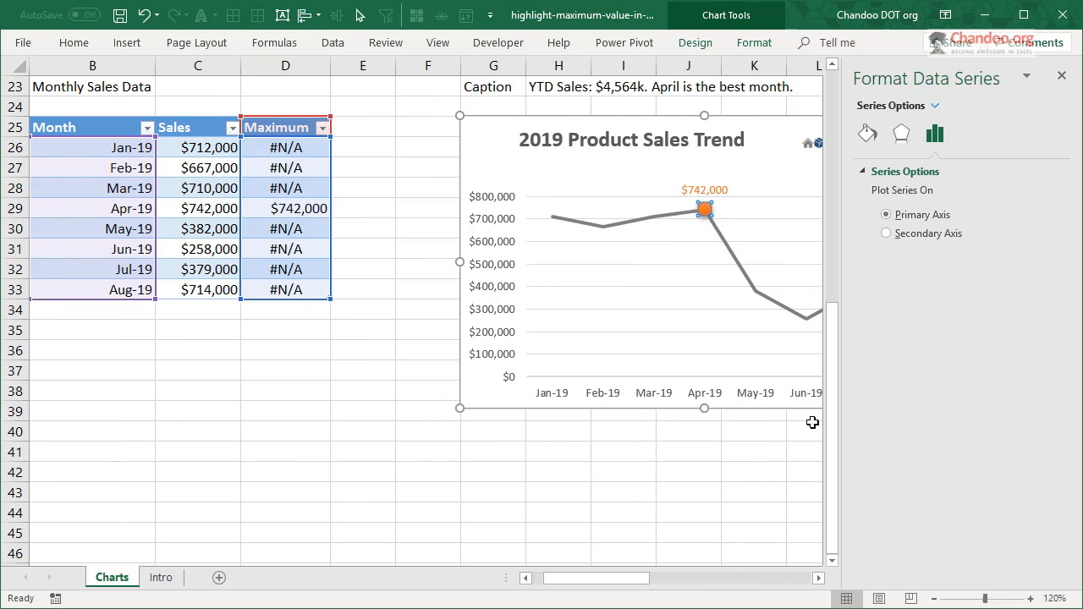
left_click(1061, 75)
- Review the caption formula in cell H23 that combines YTD sales with the best month, leaving it unedited
scroll(1007, 278, "up", 2)
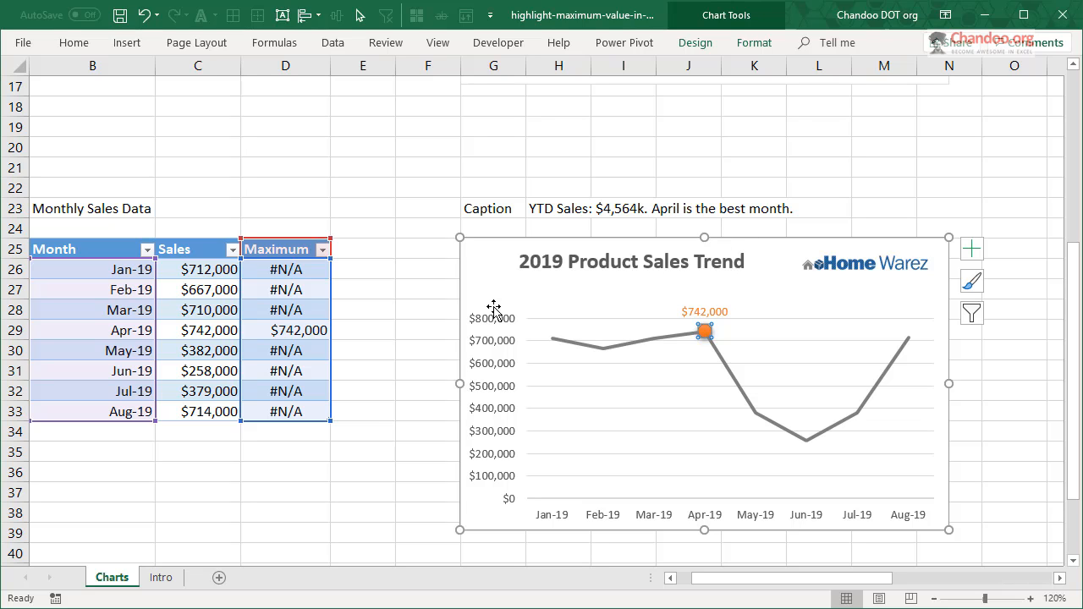
left_click(552, 209)
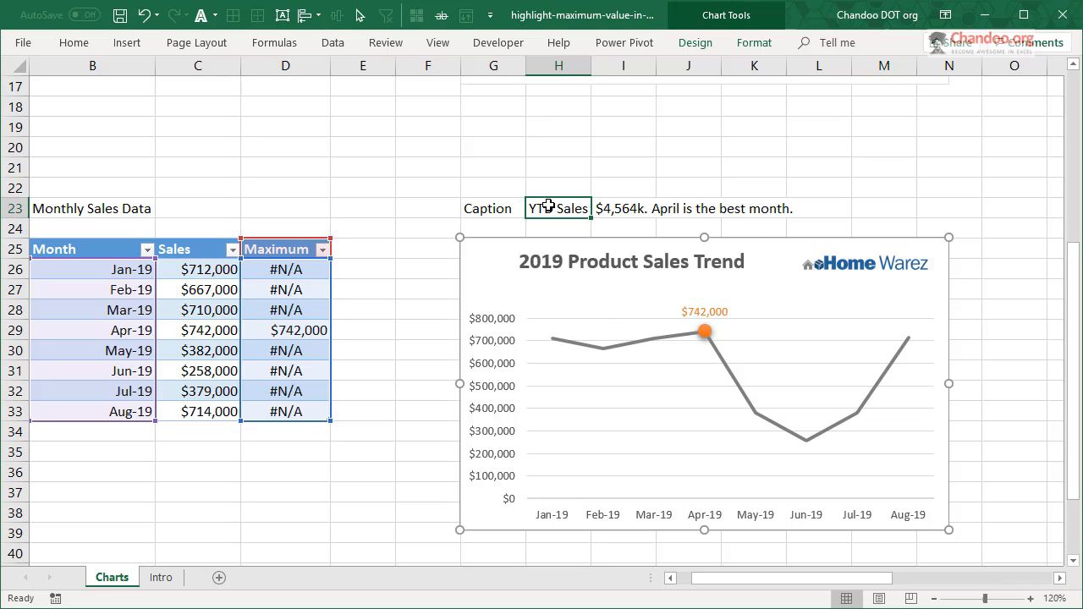
key("F2")
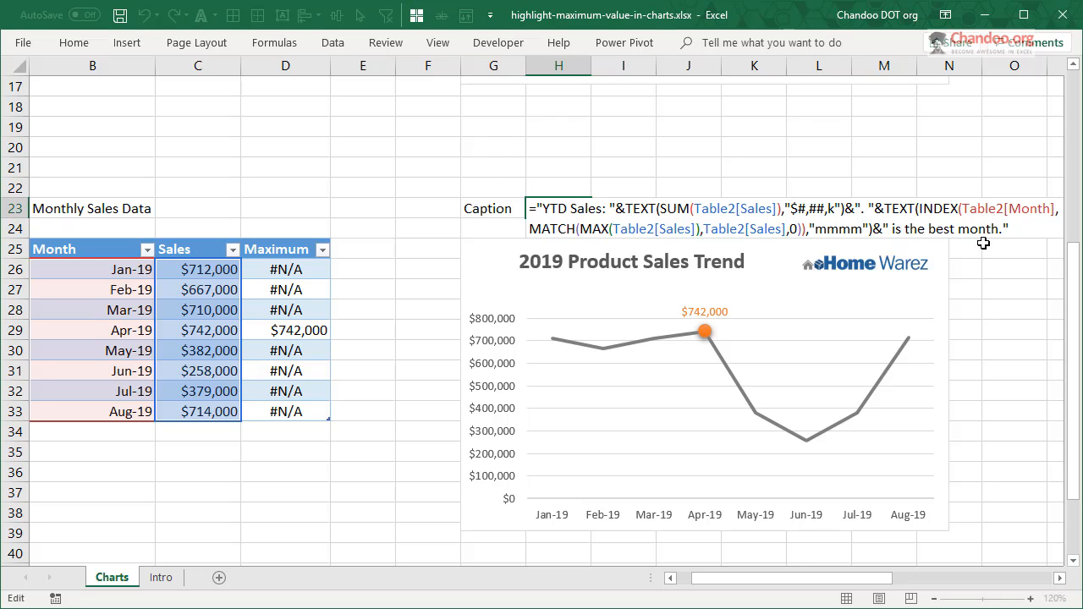
key("Escape")
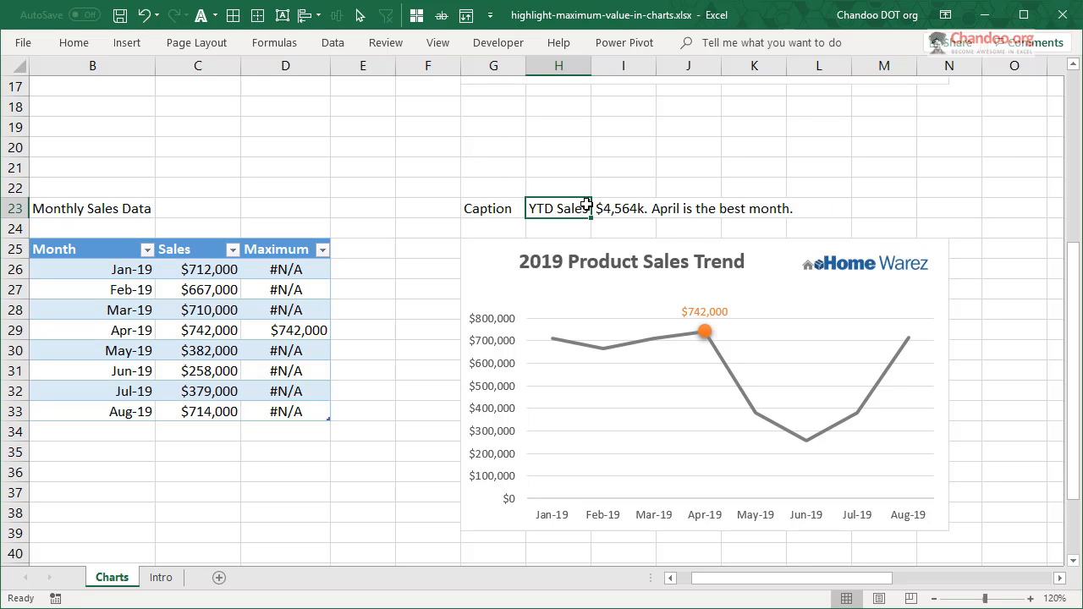
key("F2")
key("Escape")
- Draw a wide, one-line text box inside the 2019 Product Sales Trend chart, just beneath its title, and select it
left_click(127, 42)
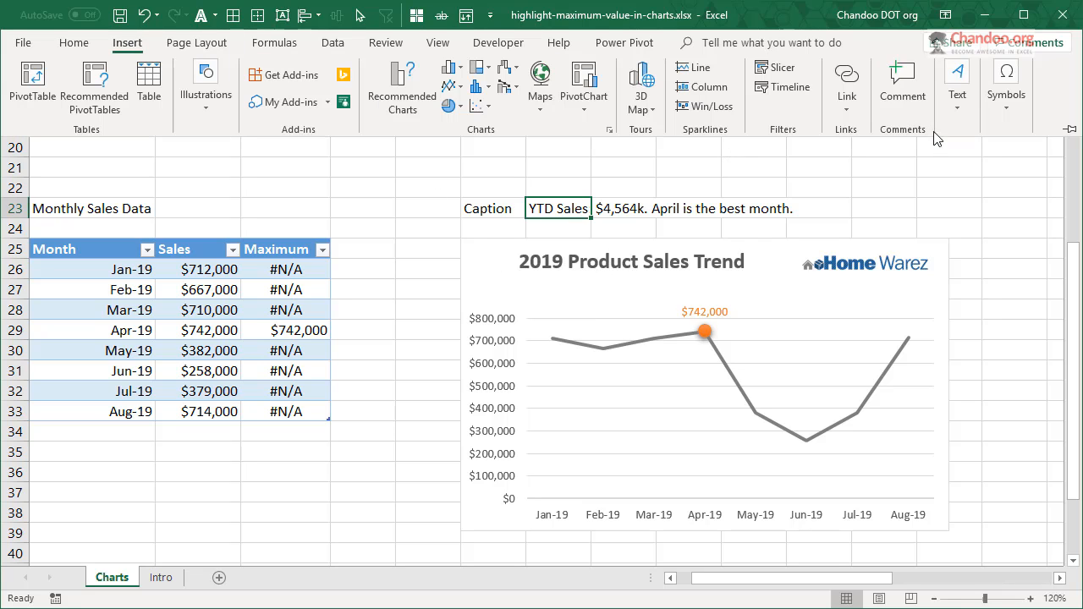
left_click(488, 273)
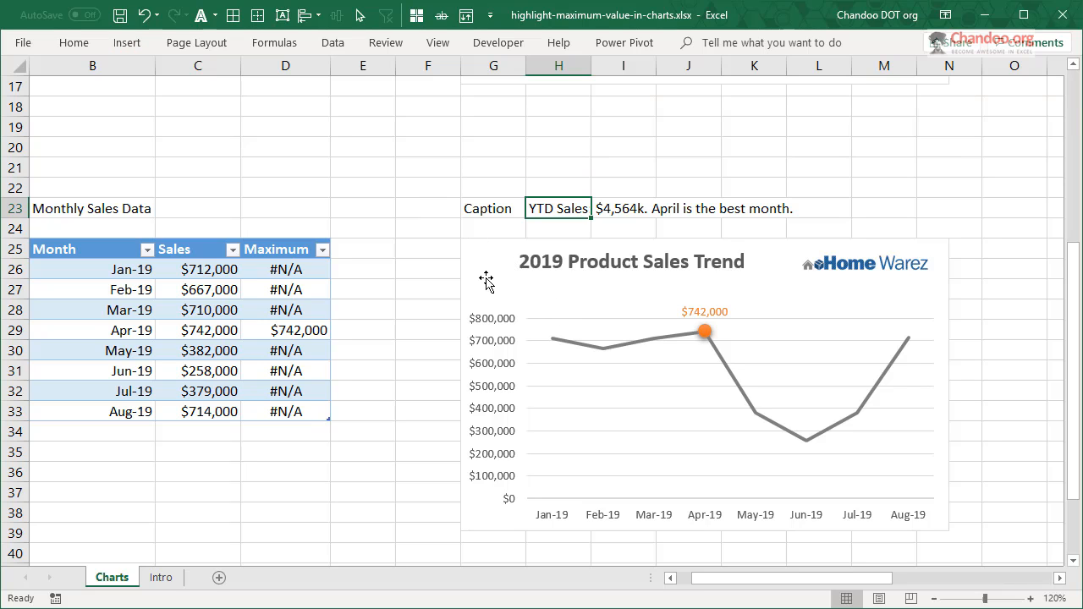
left_click(488, 273)
left_click(139, 47)
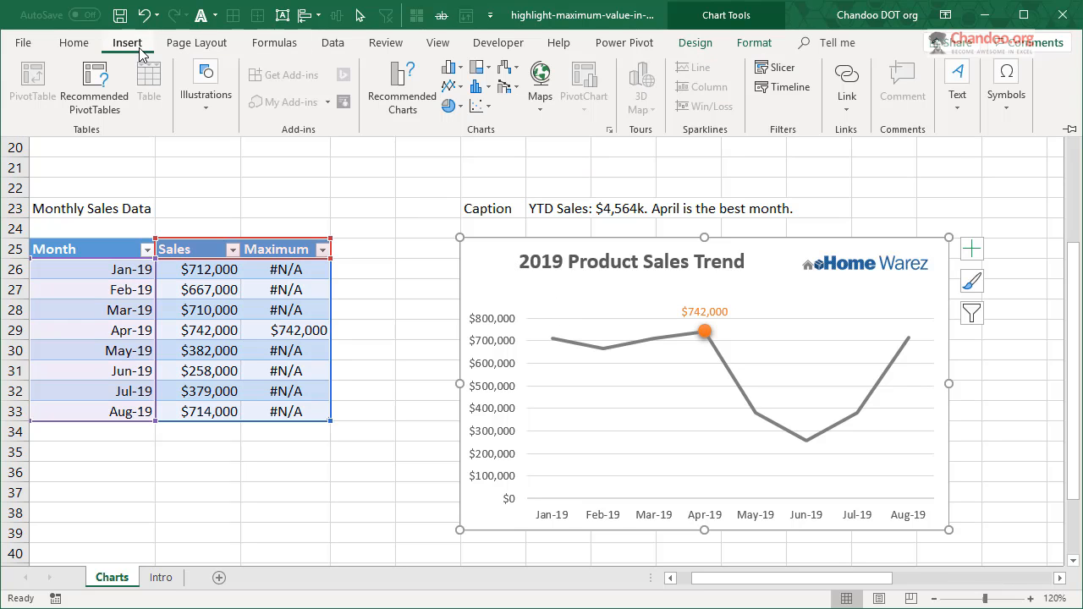
left_click(212, 110)
left_click(286, 201)
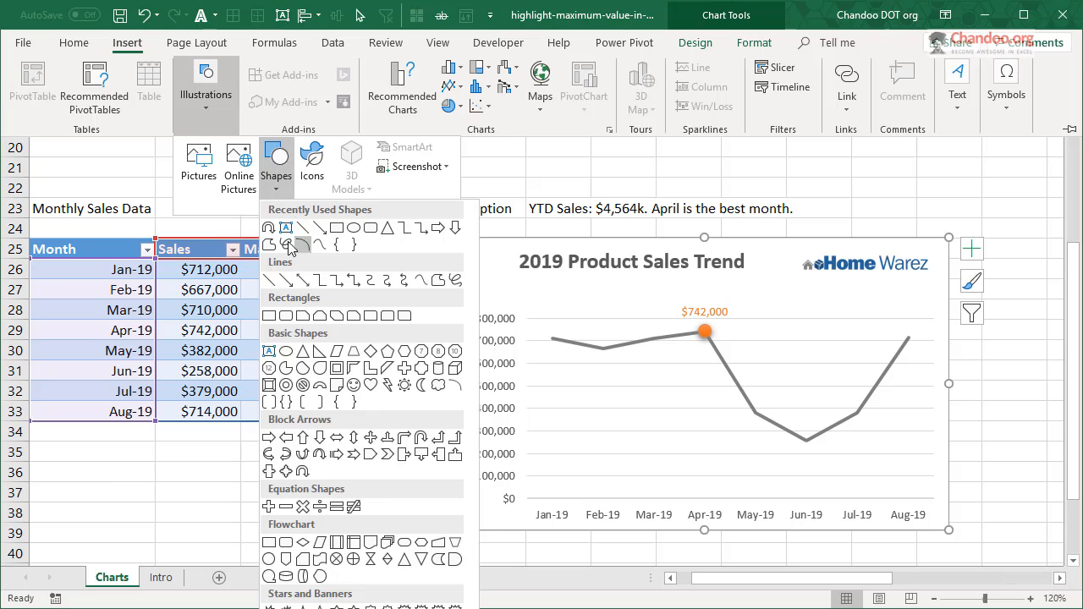
left_click(286, 235)
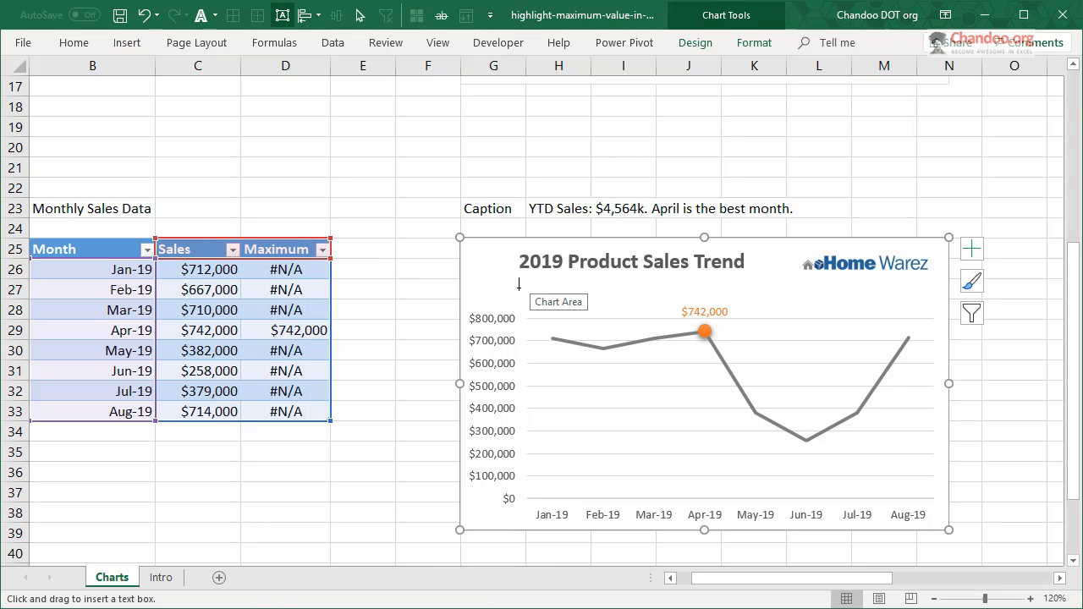
left_click_drag(519, 288, 817, 310)
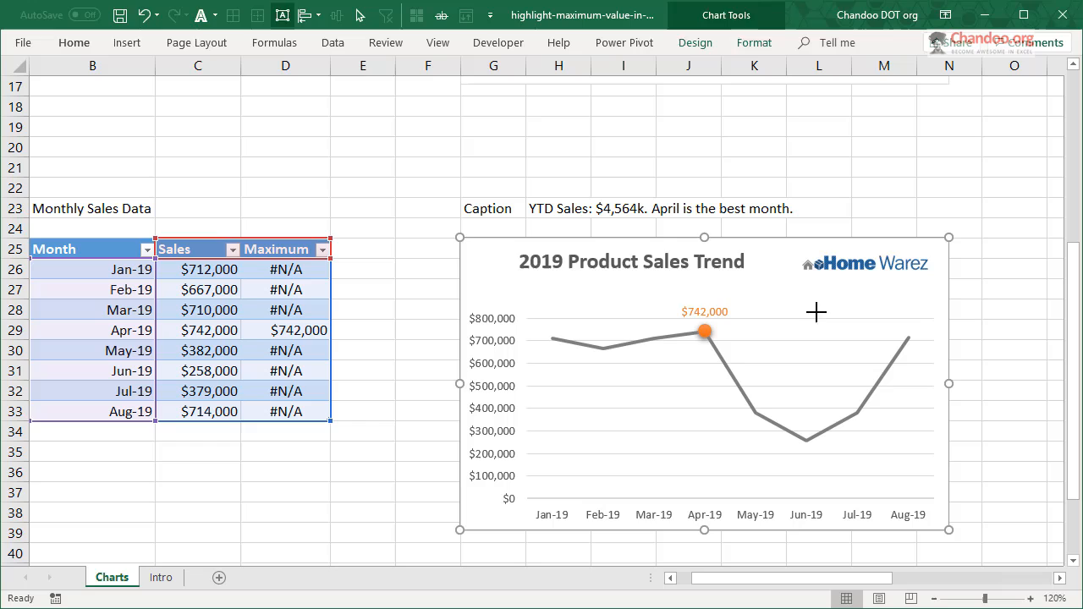
left_click(639, 282)
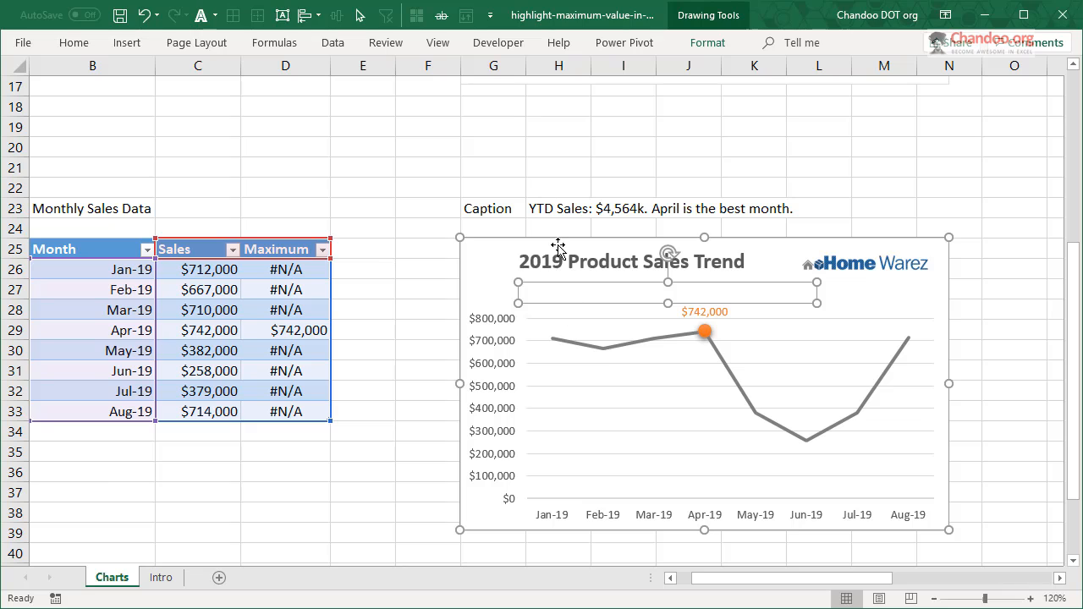
- Turn on the Formula Bar display and collapse the ribbon again
left_click(437, 43)
left_click(291, 78)
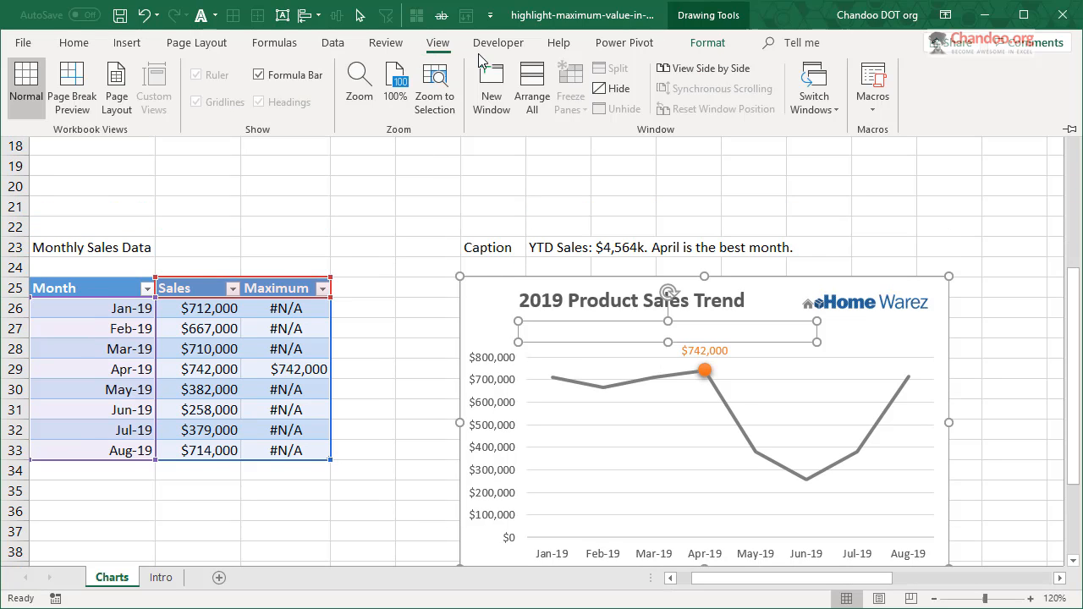
double_click(437, 42)
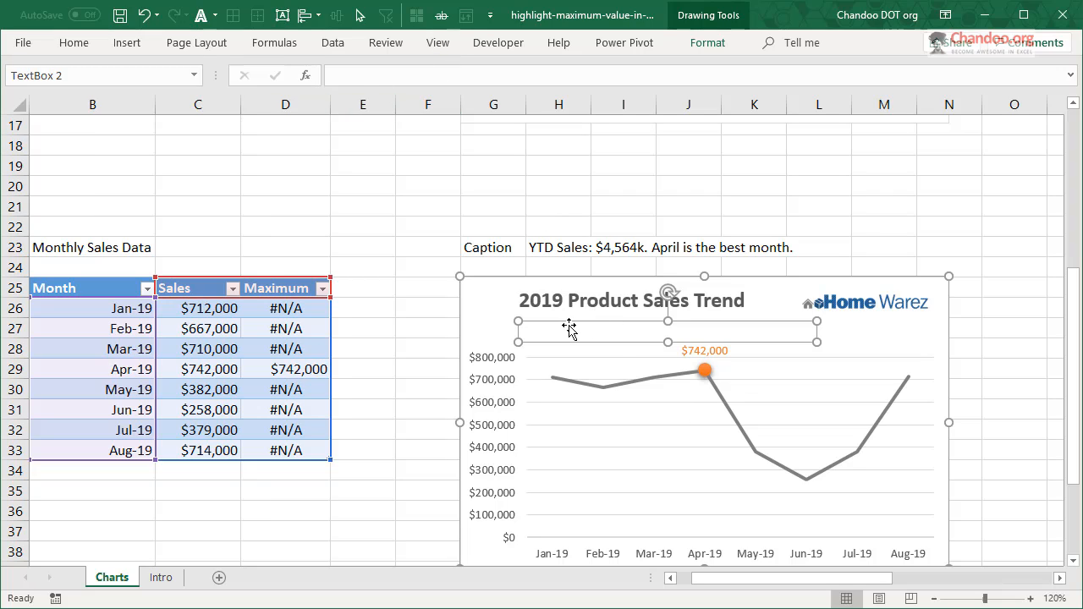
- Link the empty text box in the trend chart to caption cell H23 with the formula ='Charts'!$H$23
left_click(355, 72)
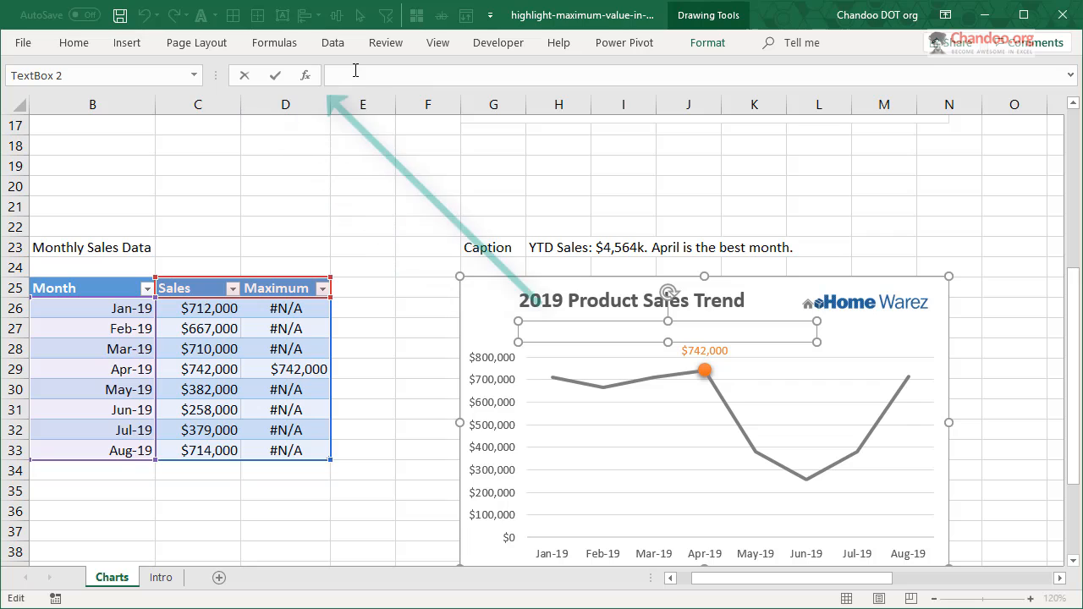
type("=")
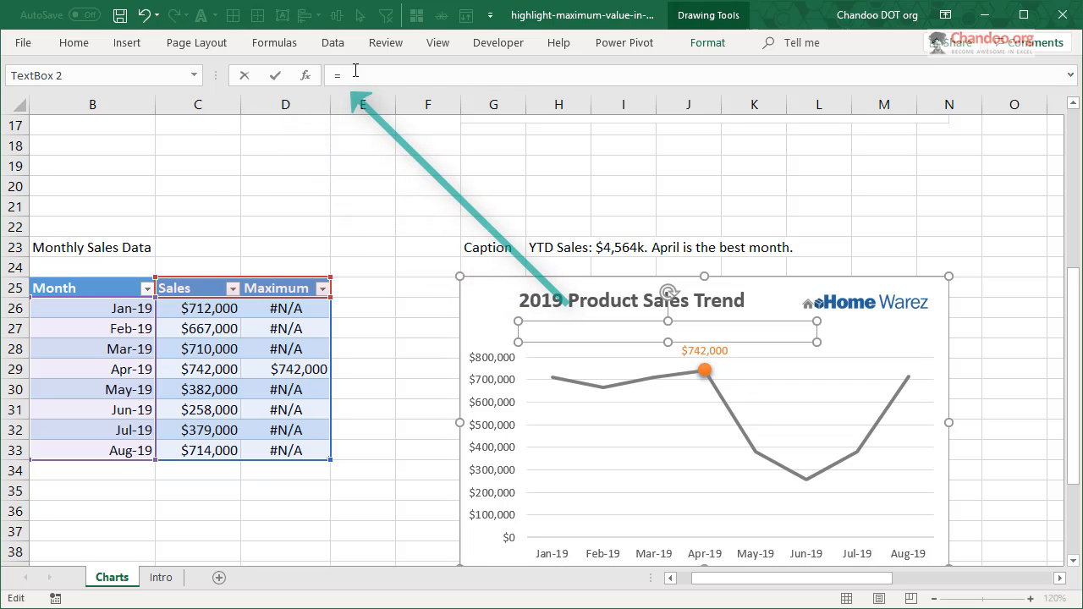
left_click(542, 250)
key("Return")
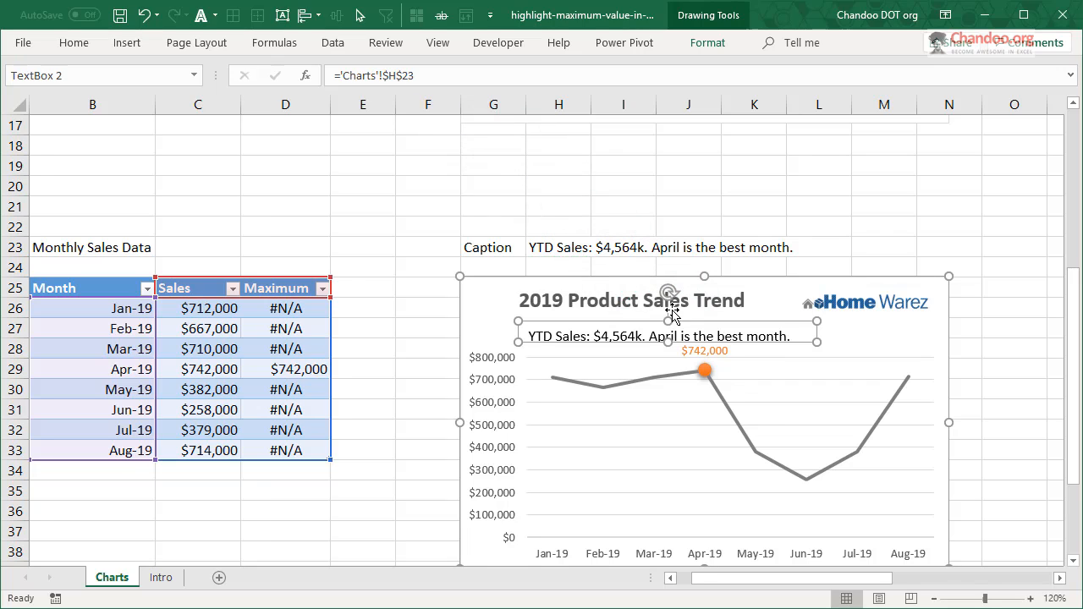
- Format the trend chart's caption with middle vertical alignment, font size 10 and a grey font color
left_click(73, 43)
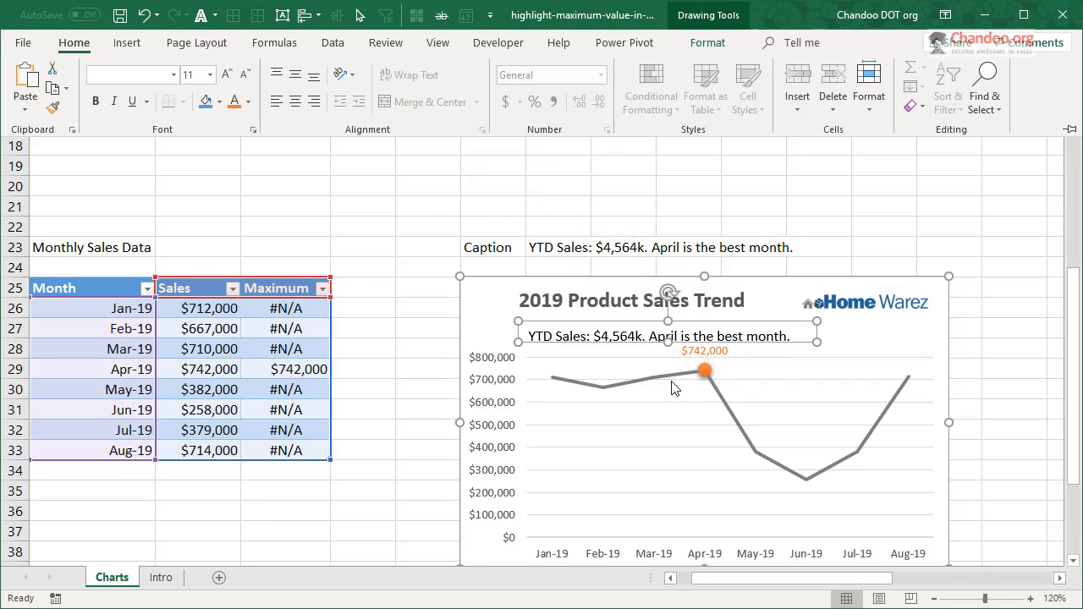
left_click(296, 77)
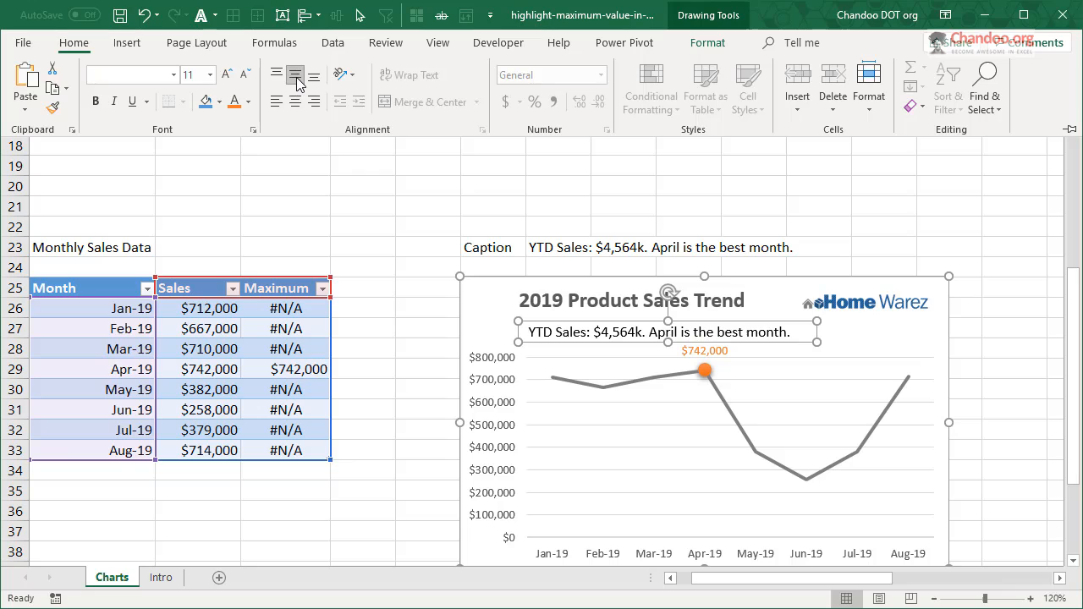
left_click(245, 75)
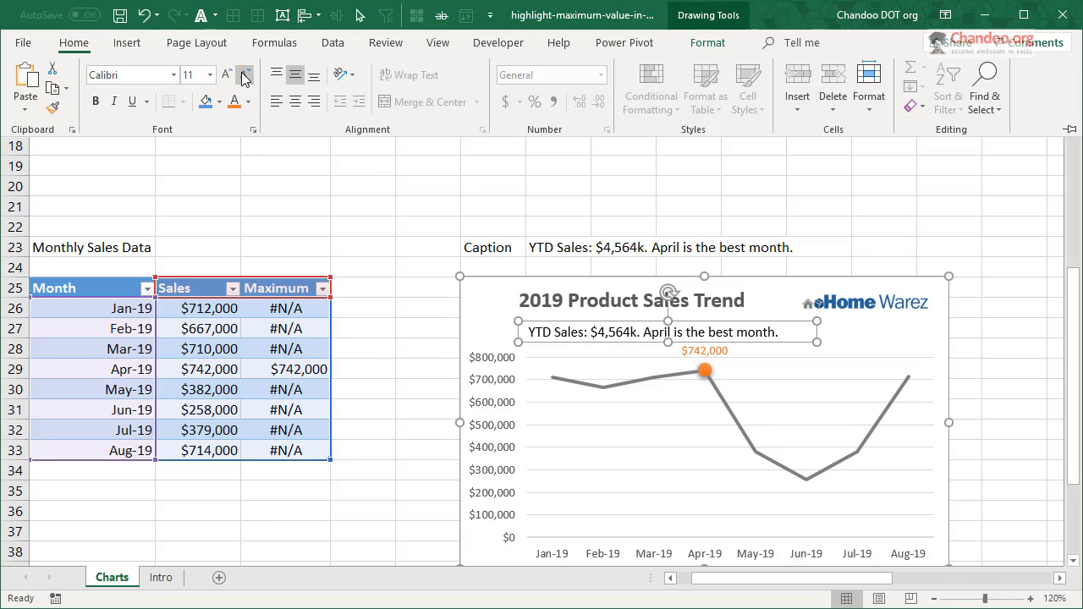
left_click(245, 75)
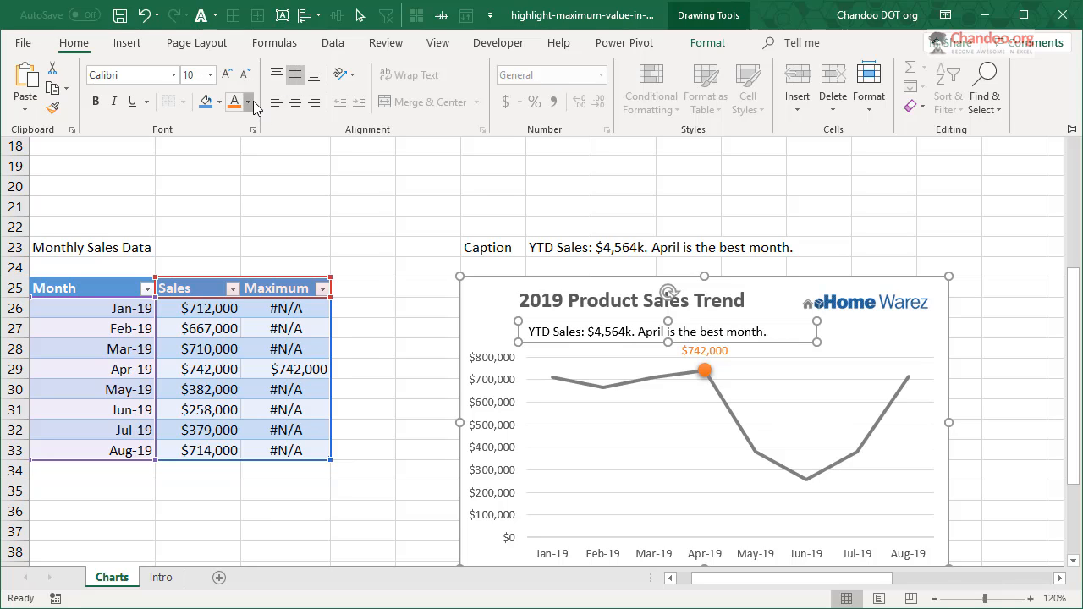
left_click(253, 101)
left_click(251, 181)
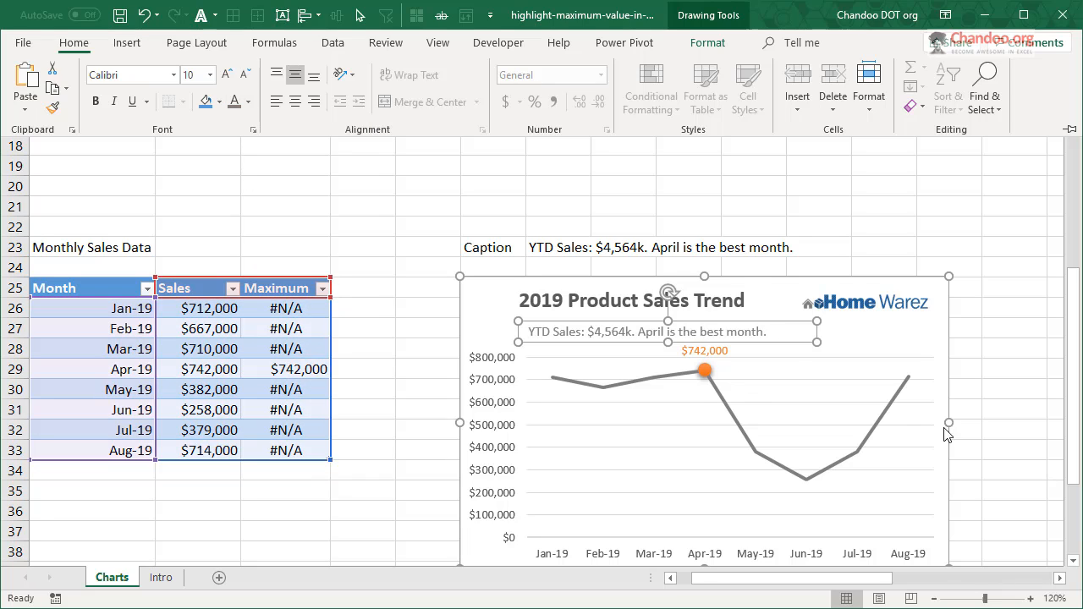
- Nudge the caption text box slightly up and left so it lines up beneath the trend chart's title, and deselect it
left_click(750, 325)
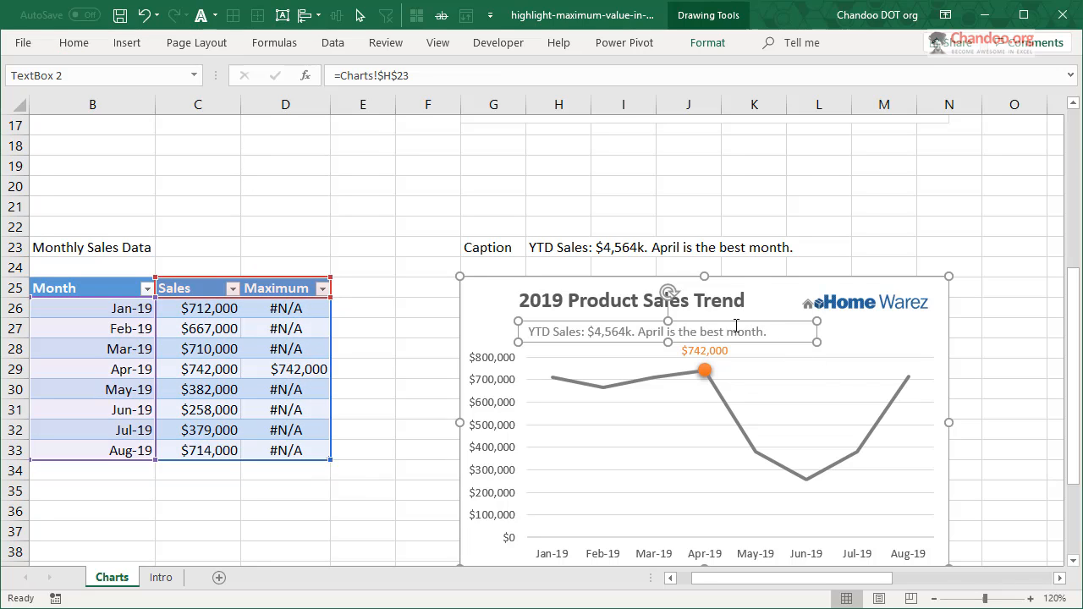
left_click_drag(733, 322, 728, 316)
left_click(1003, 326)
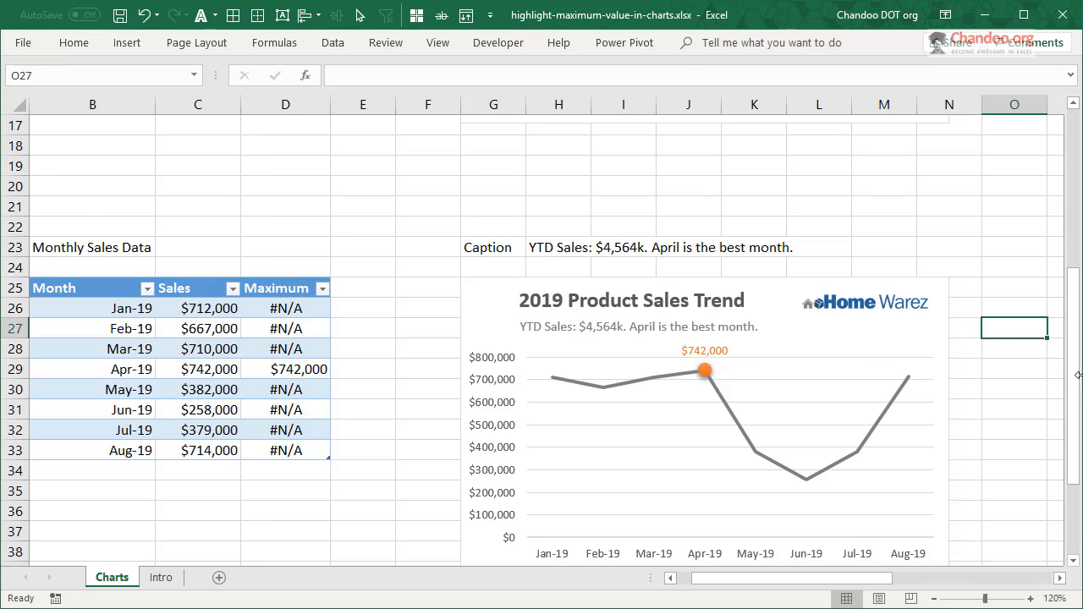
- Set the Jan-19 sales value in the monthly sales table to 800000 to test the dynamic marker and caption
scroll(1079, 375, "down", 1)
mouse_move(491, 229)
left_mouse_down()
mouse_move(504, 356)
mouse_move(479, 358)
mouse_move(488, 226)
left_mouse_up()
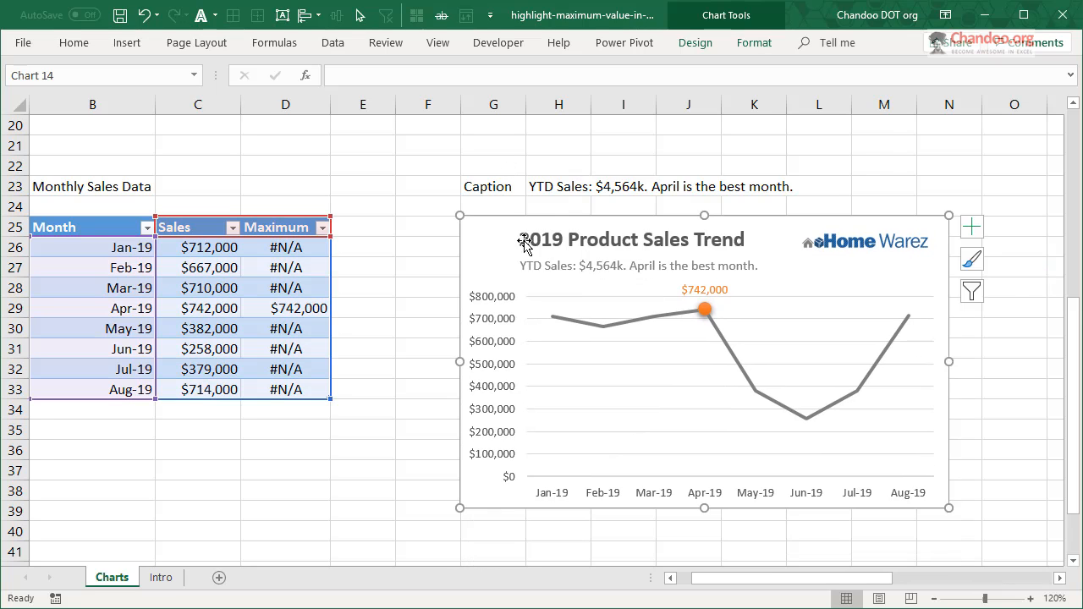
left_click(211, 249)
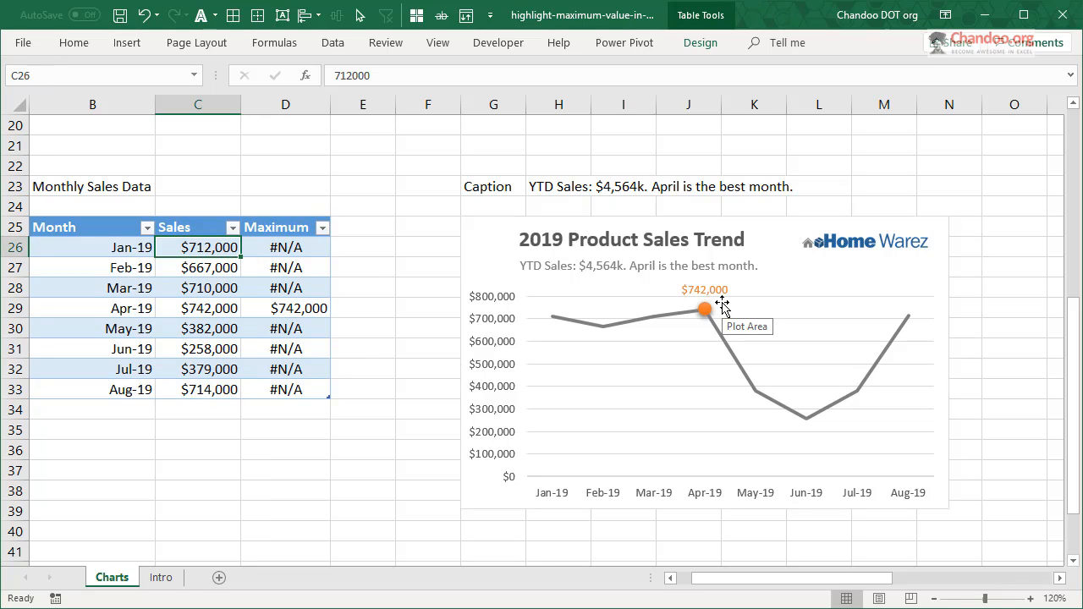
type("800000")
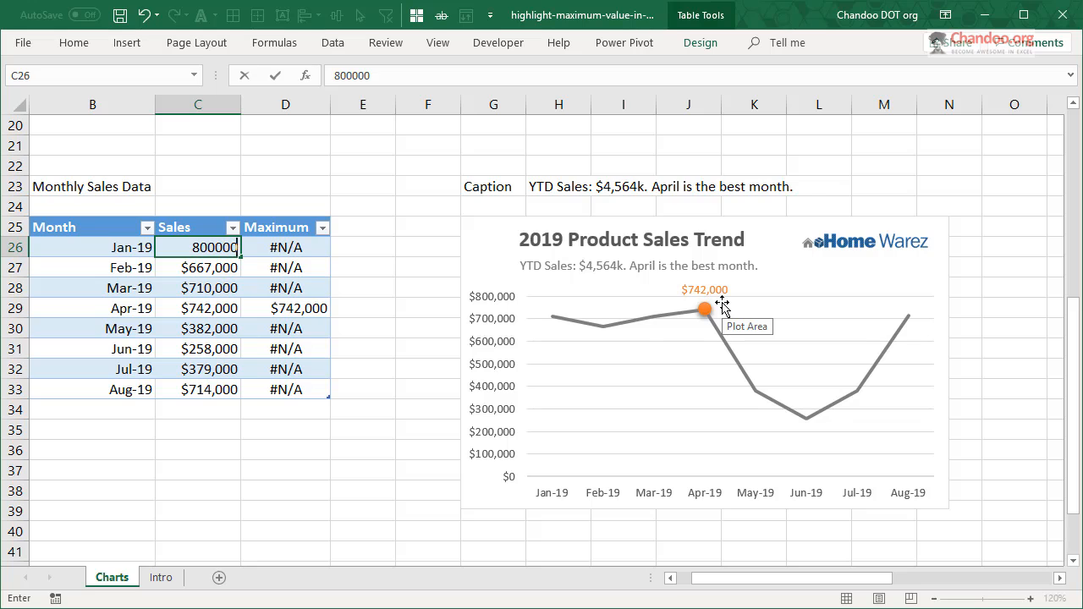
key("Return")
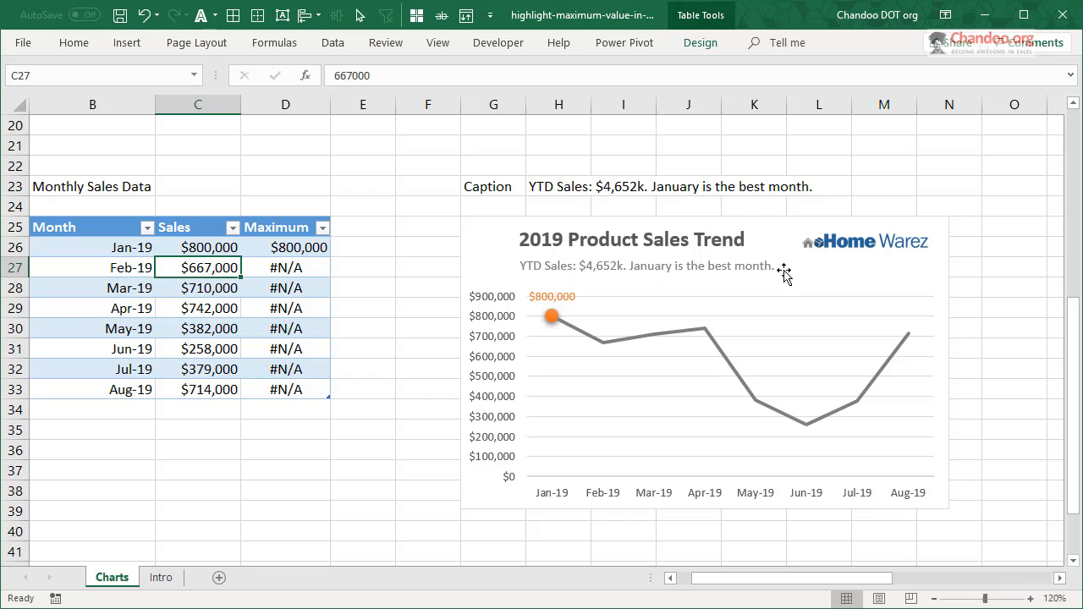
scroll(993, 260, "down", 2)
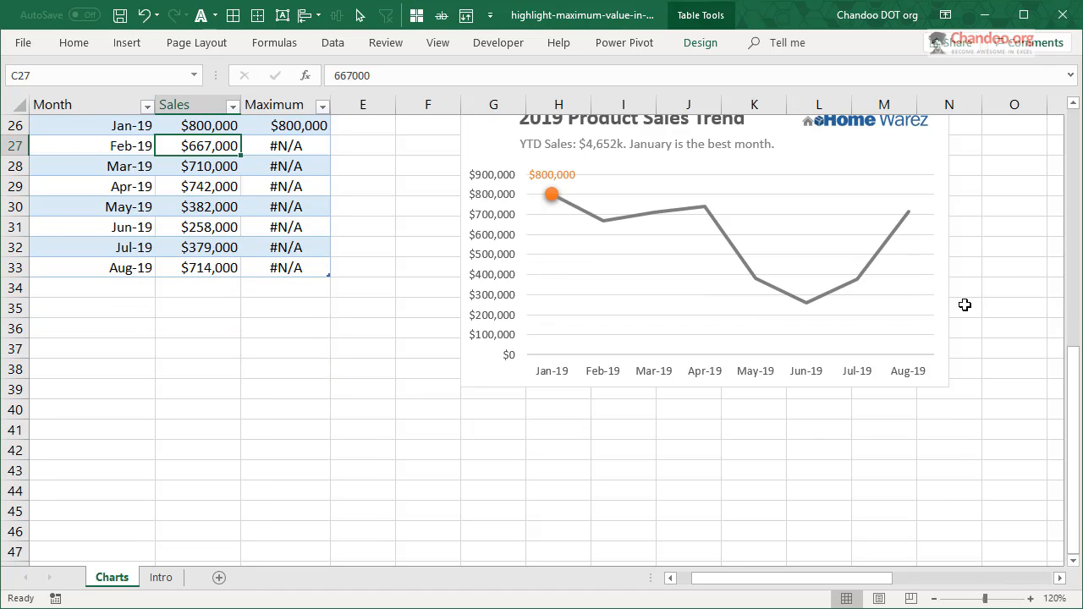
scroll(965, 304, "up", 2)
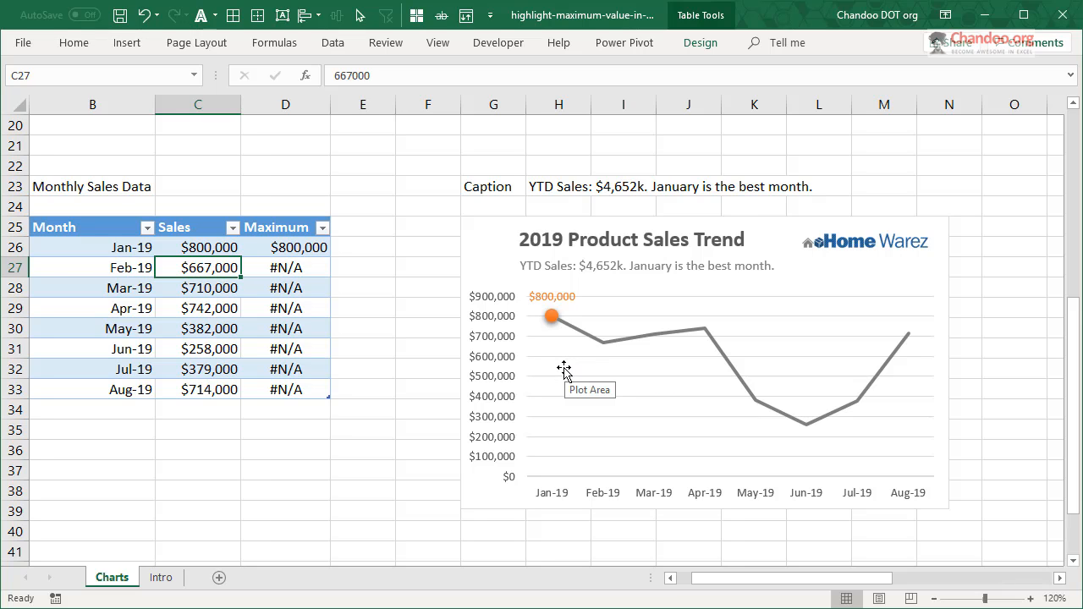
scroll(564, 373, "up", 6)
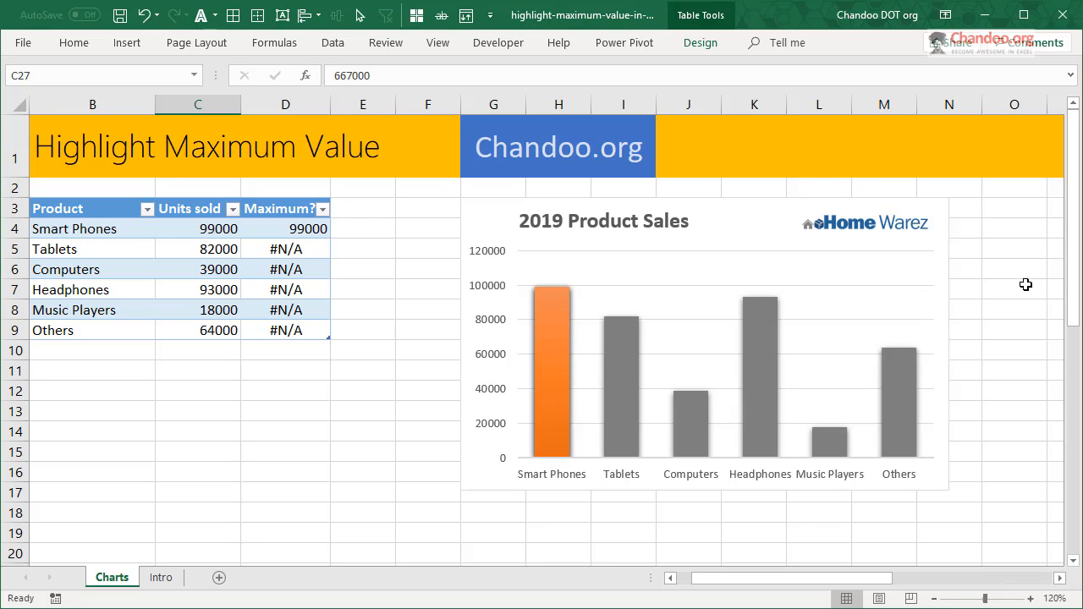